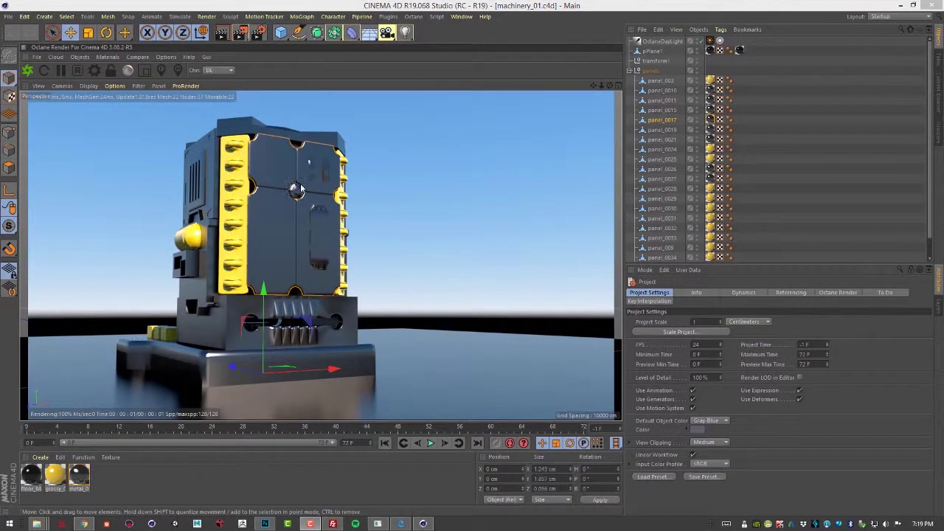
- Open the Octane Node Editor beside the render view and display the node graph of the metal_01 material
left_click_drag(298, 189, 349, 194, "alt")
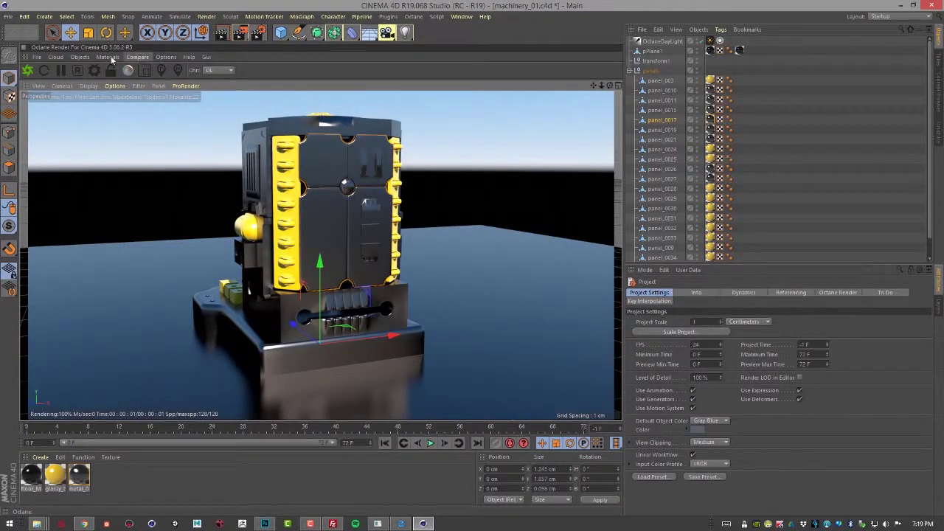
left_click(90, 57)
left_click(126, 77)
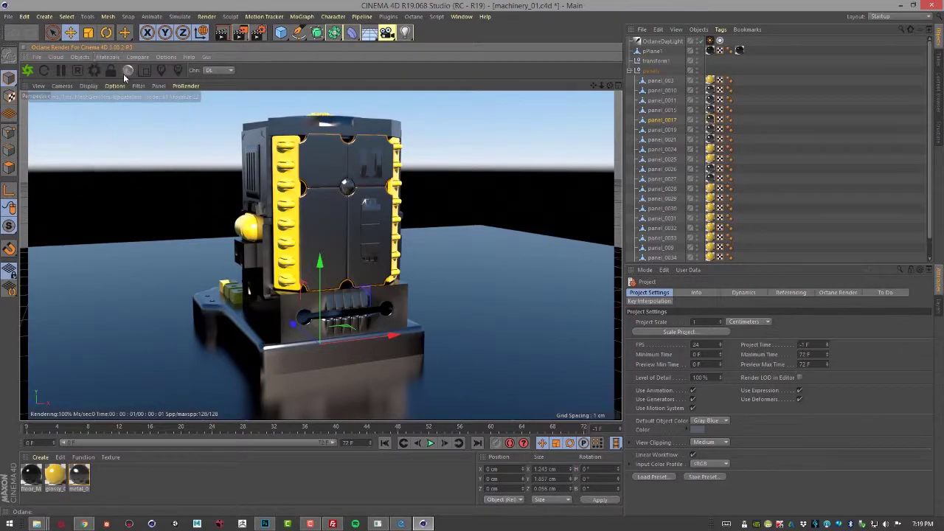
left_click_drag(346, 206, 632, 90)
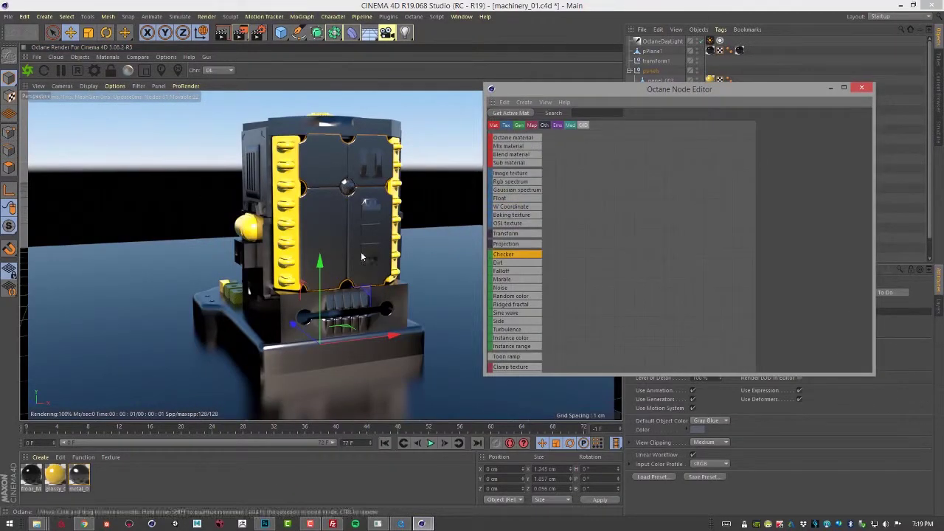
left_click(79, 478)
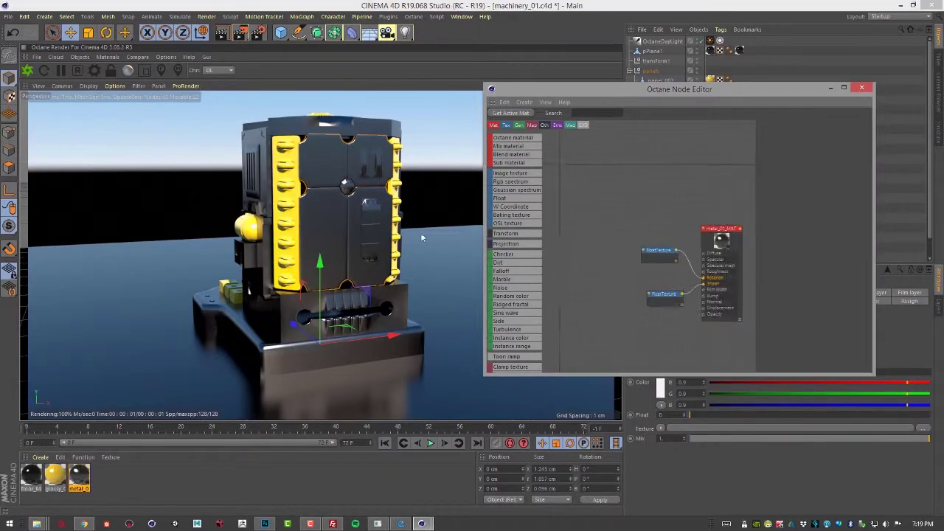
left_click_drag(337, 207, 338, 195, "alt")
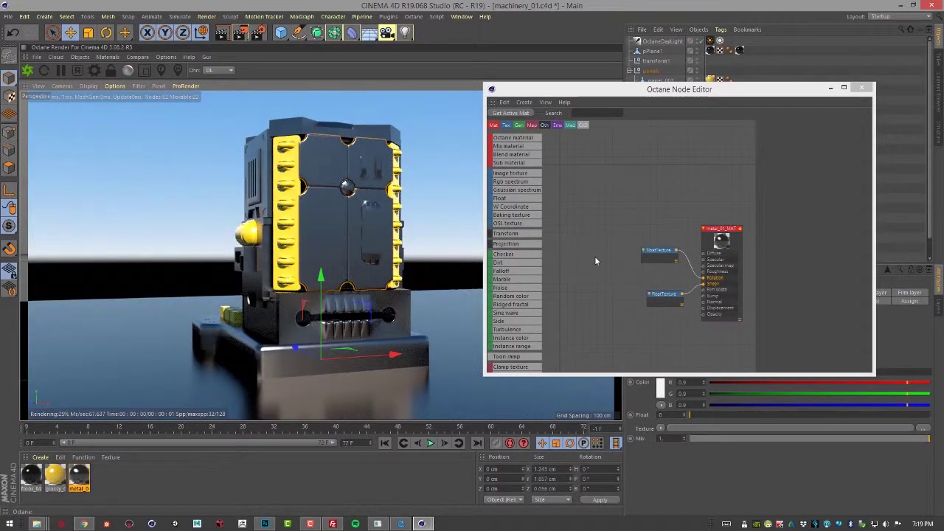
- Arrange the two FloatTexture nodes one above the other beside the metal_01_MAT node
right_click_drag(601, 260, 678, 264, "alt")
left_click_drag(688, 249, 644, 293)
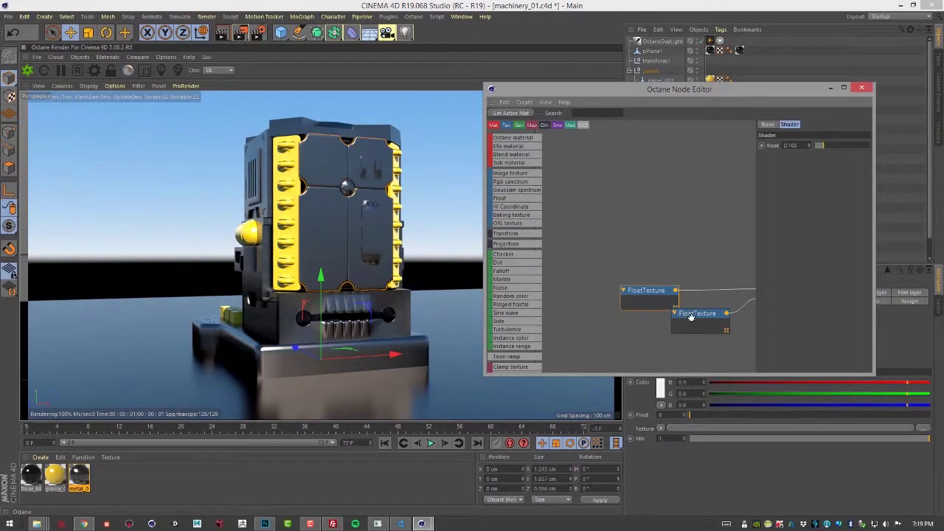
left_click_drag(691, 316, 639, 334)
middle_click_drag(633, 290, 578, 283, "alt")
right_click_drag(621, 287, 593, 281, "alt")
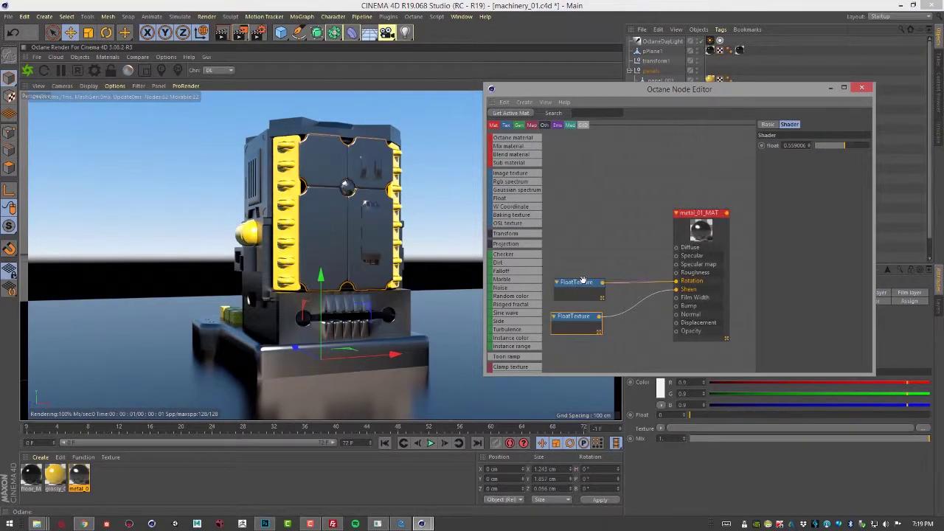
left_click_drag(584, 281, 617, 282)
left_click_drag(569, 315, 604, 318)
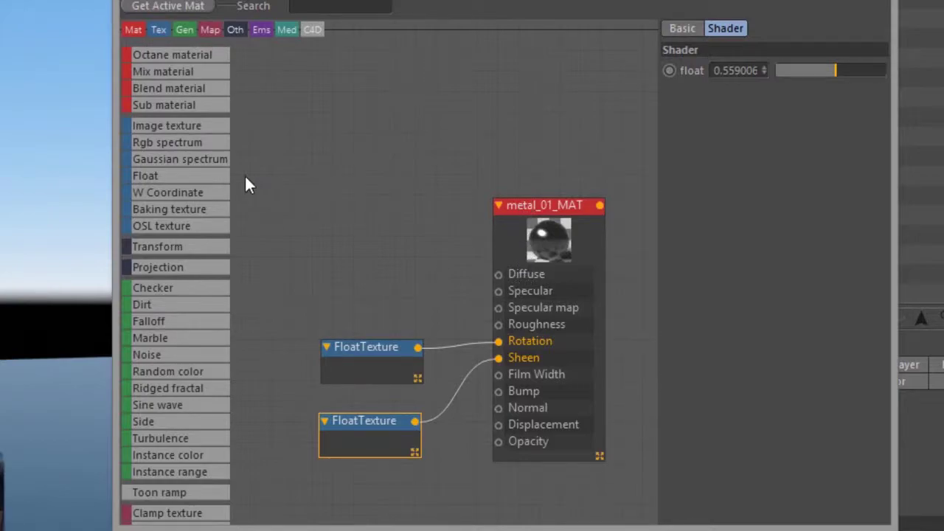
- Add an Image texture node and connect it to the Diffuse and Specular inputs of metal_01_MAT
left_click_drag(158, 126, 286, 101)
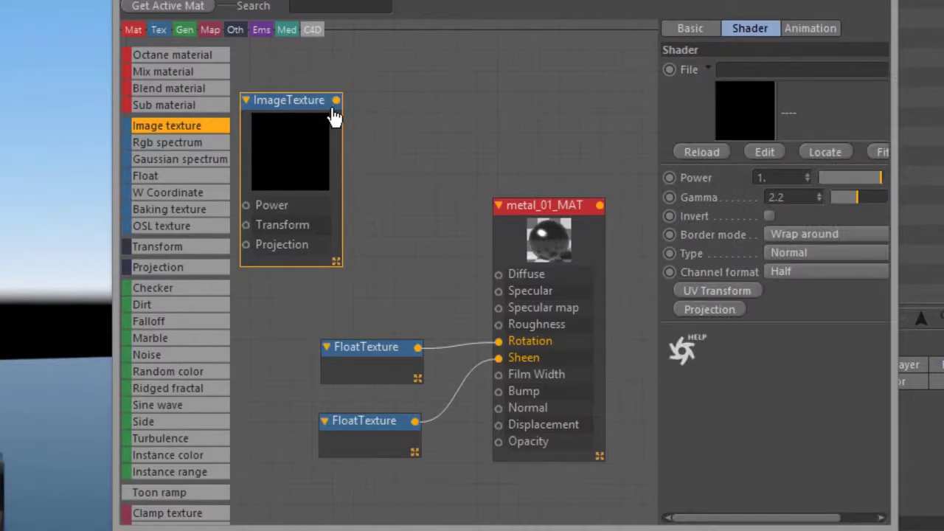
left_click_drag(450, 278, 499, 274)
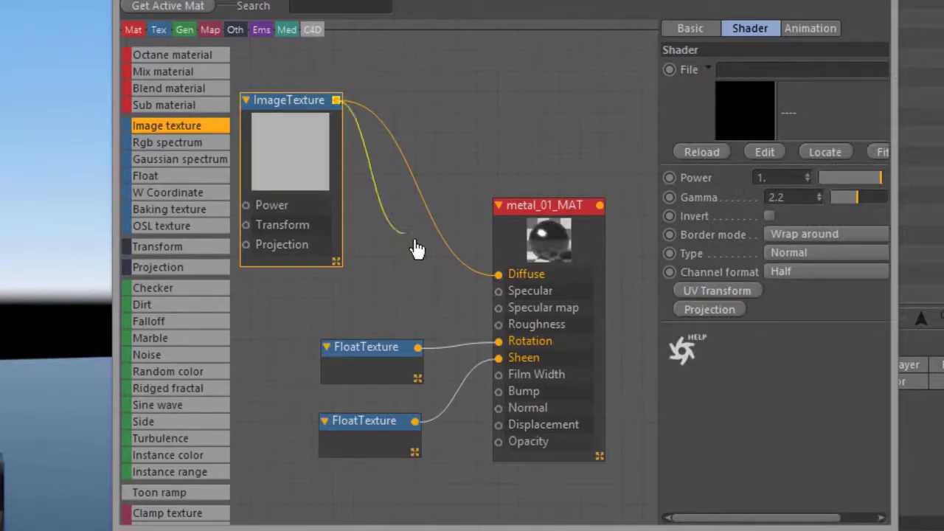
left_click_drag(416, 249, 500, 292)
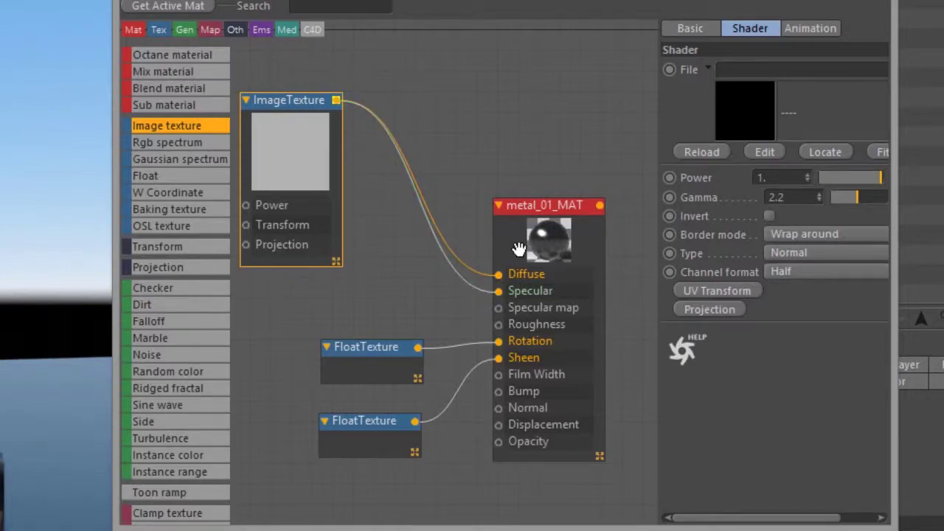
left_click(535, 211)
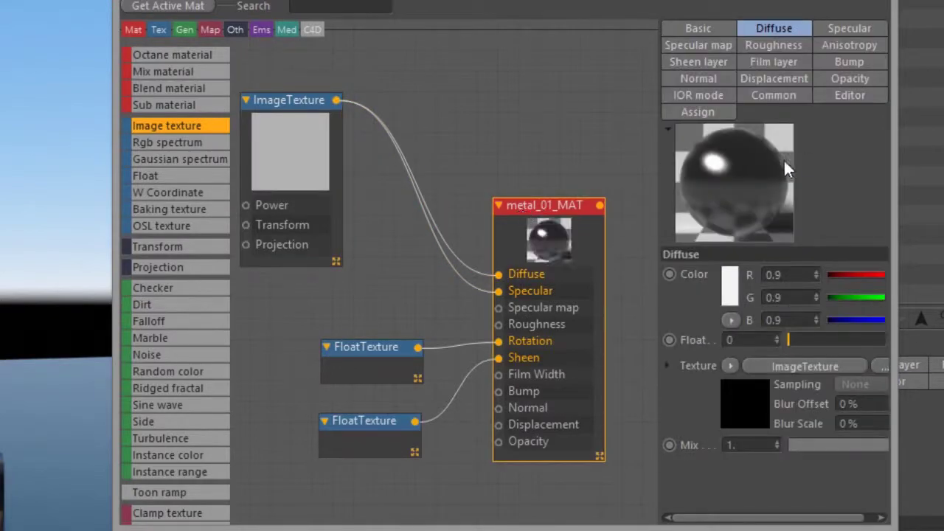
- Load panel_06_diffuse.png into the ImageTexture node
left_click(292, 103)
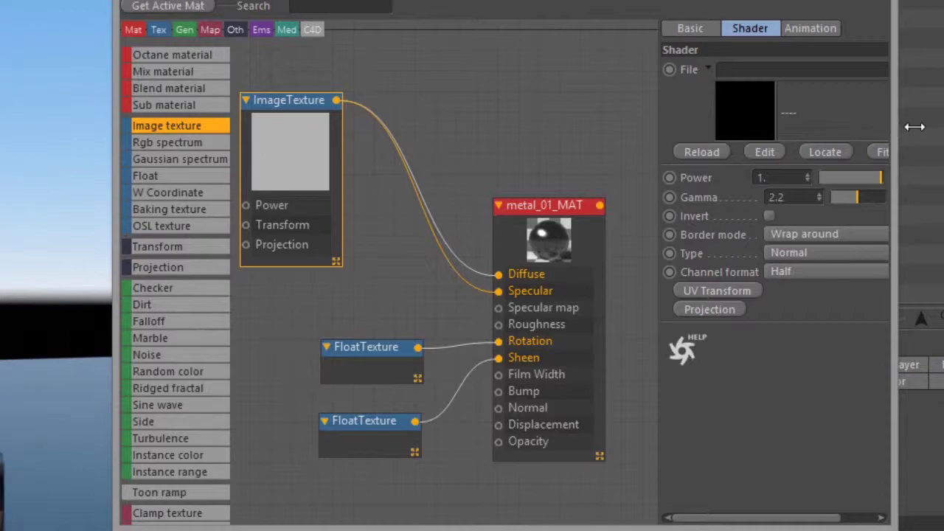
left_click_drag(915, 127, 943, 126)
left_click_drag(755, 5, 709, 1)
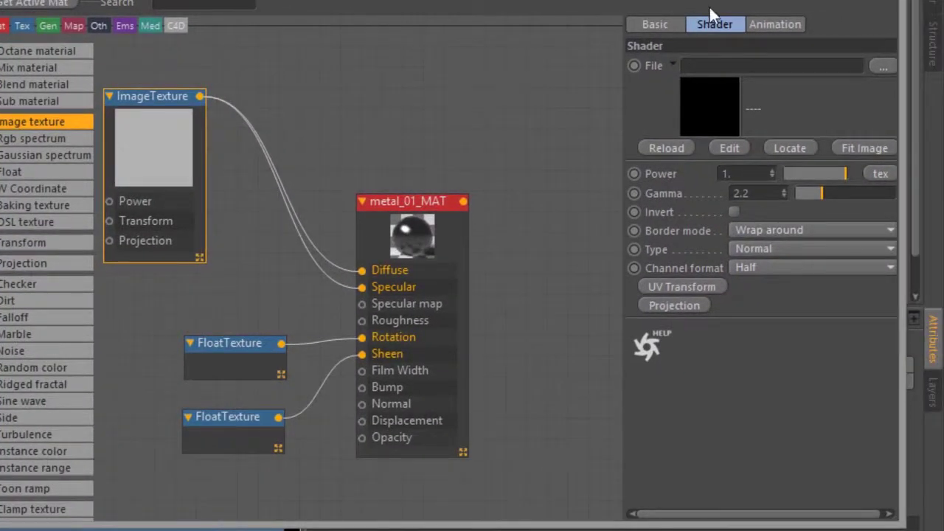
left_click(876, 71)
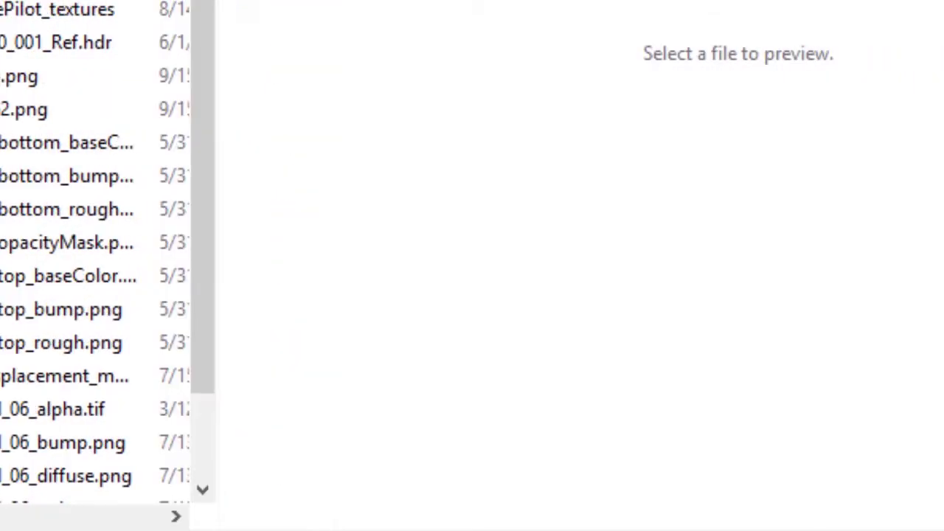
scroll(170, 263, "down", 1)
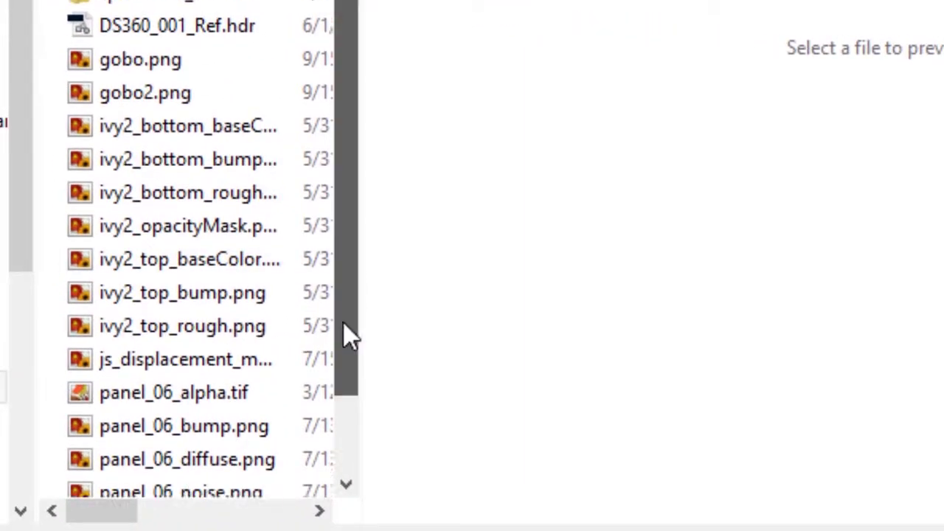
left_click(53, 393)
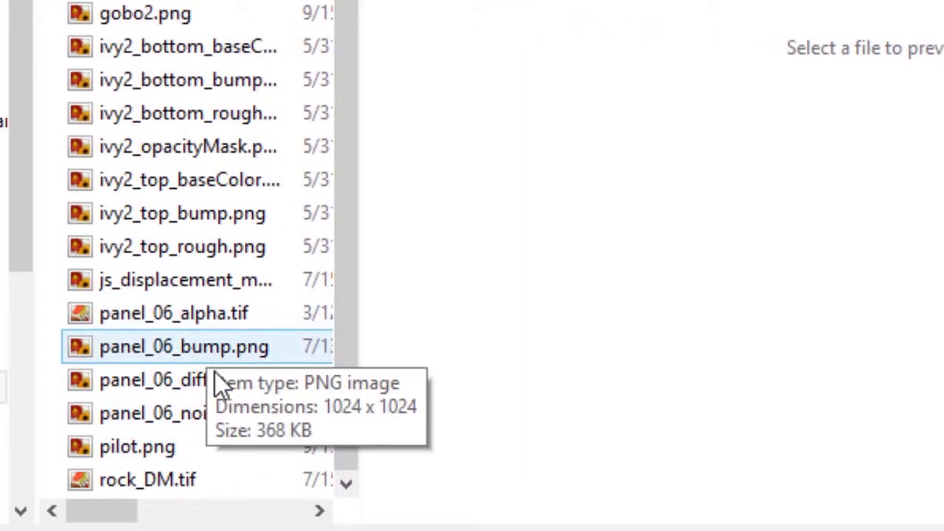
left_click(215, 377)
double_click(214, 378)
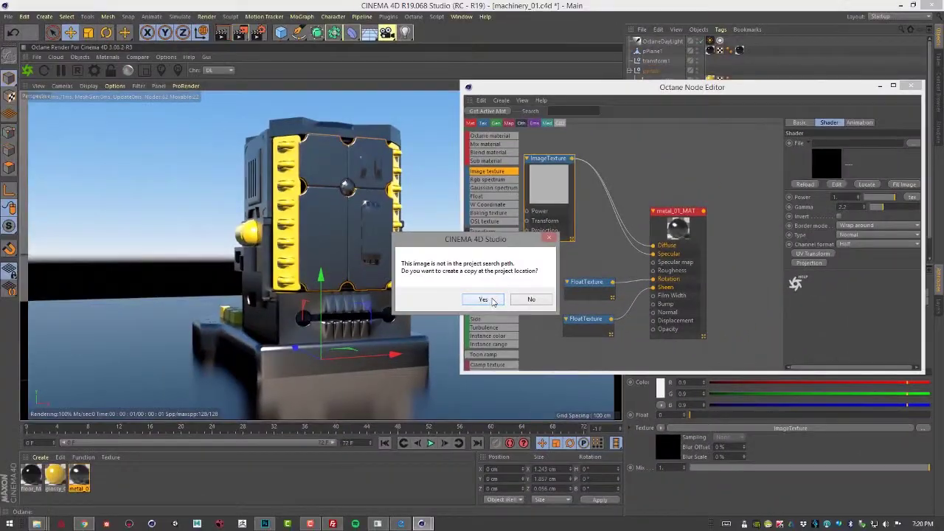
left_click(345, 213)
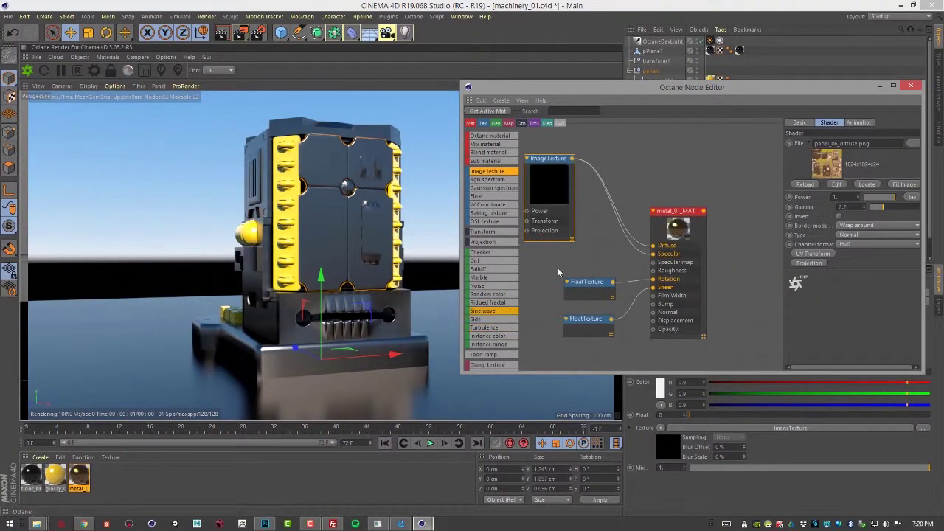
- Set metal_01_MAT's metallic reflection mode to Artistic and restart the live render
left_click(677, 212)
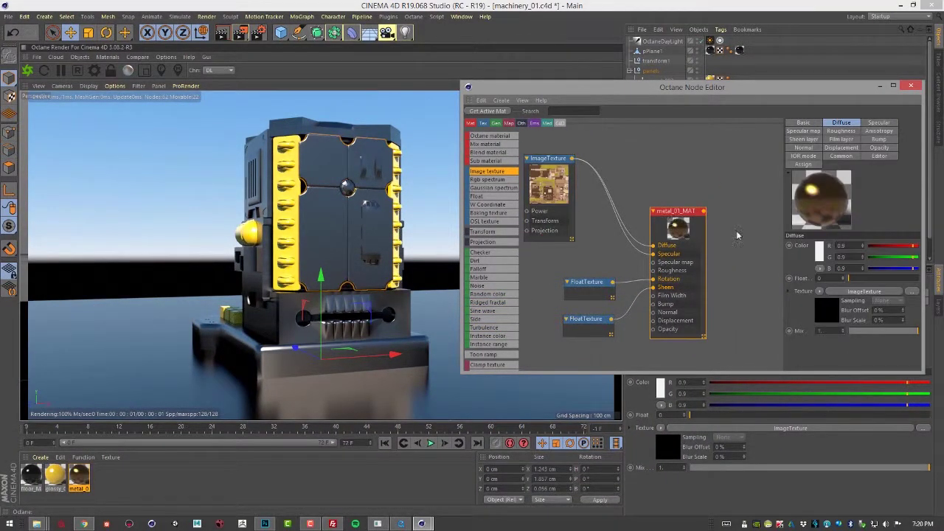
left_click(805, 157)
left_click(881, 249)
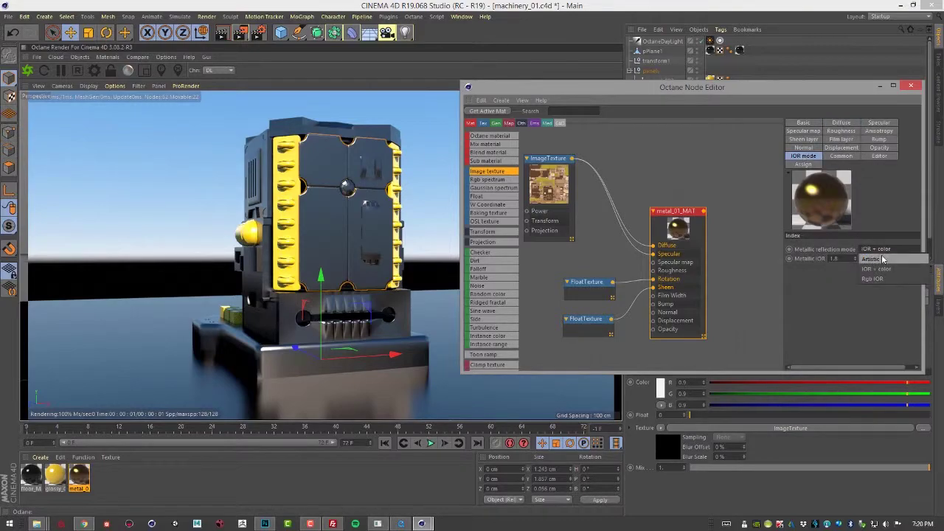
left_click(873, 259)
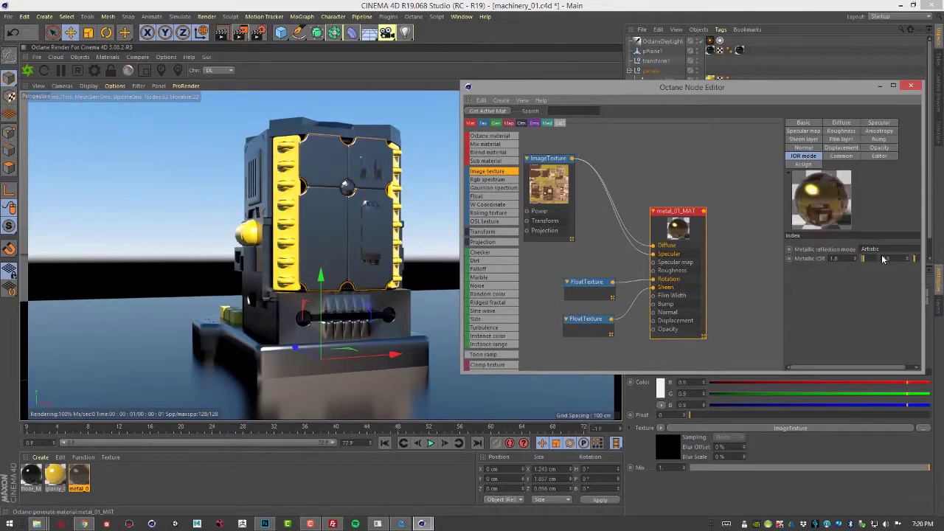
left_click(25, 72)
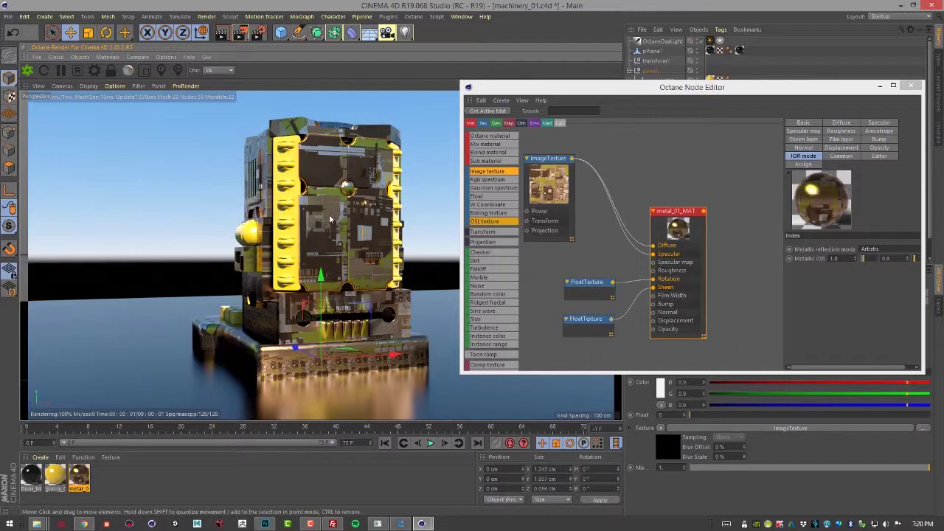
left_click_drag(331, 216, 334, 241, "alt")
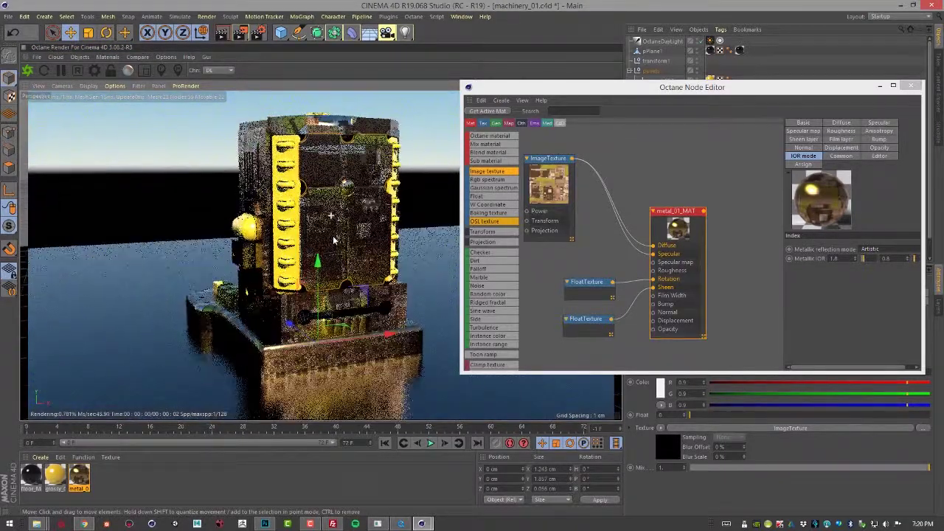
- Add a Projection node and connect it to the Projection input of the ImageTexture node
middle_click_drag(601, 225, 656, 228)
left_click_drag(614, 154, 644, 155)
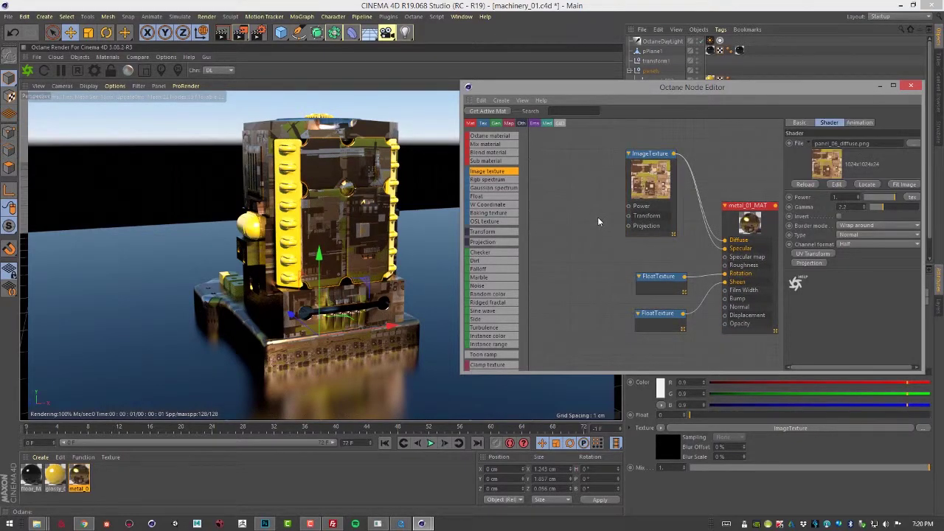
mouse_move(326, 241)
left_mouse_down("alt")
mouse_move(431, 236)
mouse_move(197, 234)
mouse_move(258, 207)
mouse_move(319, 240)
mouse_move(351, 243)
mouse_move(328, 233)
mouse_move(340, 235)
left_mouse_up("alt")
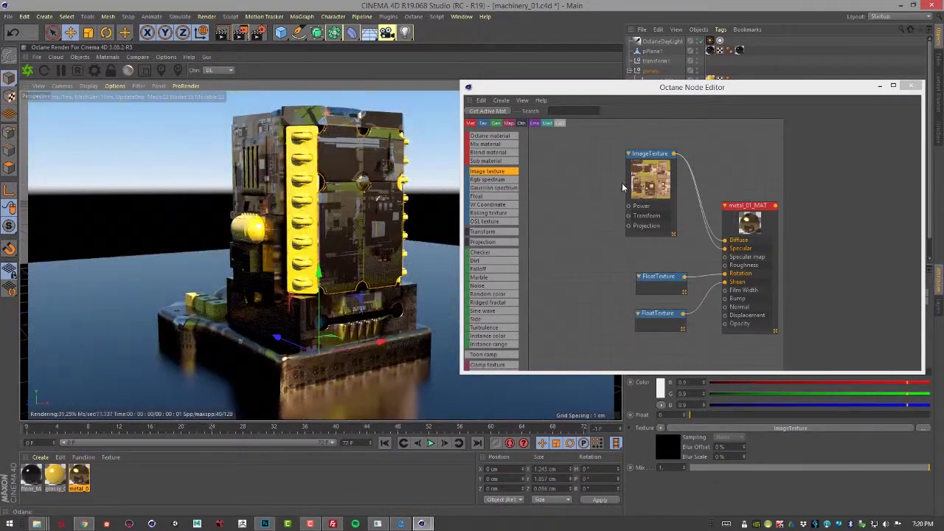
scroll(617, 181, "down", 2)
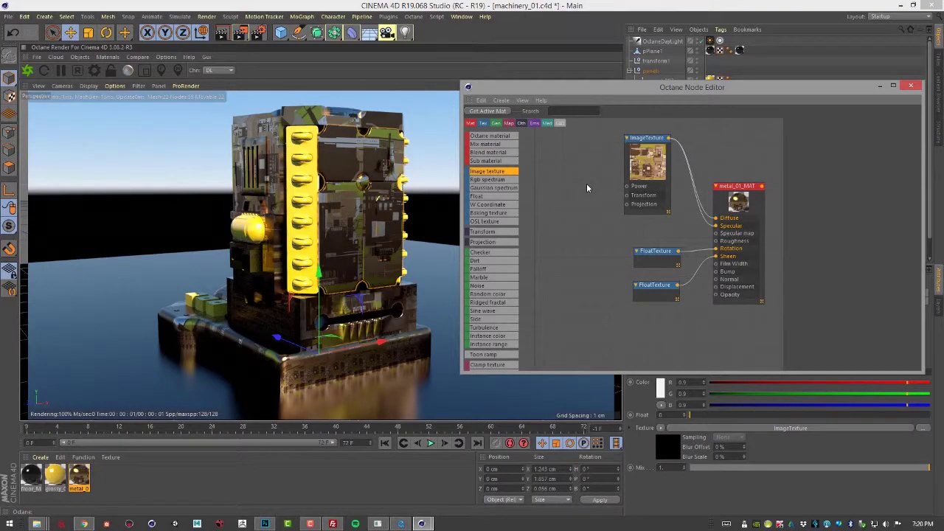
left_click_drag(495, 242, 570, 174)
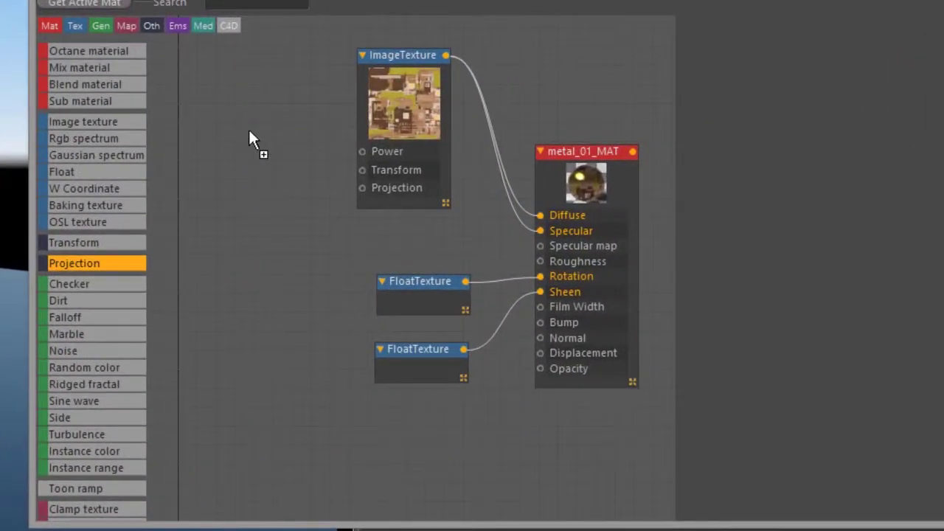
left_click_drag(250, 136, 195, 166)
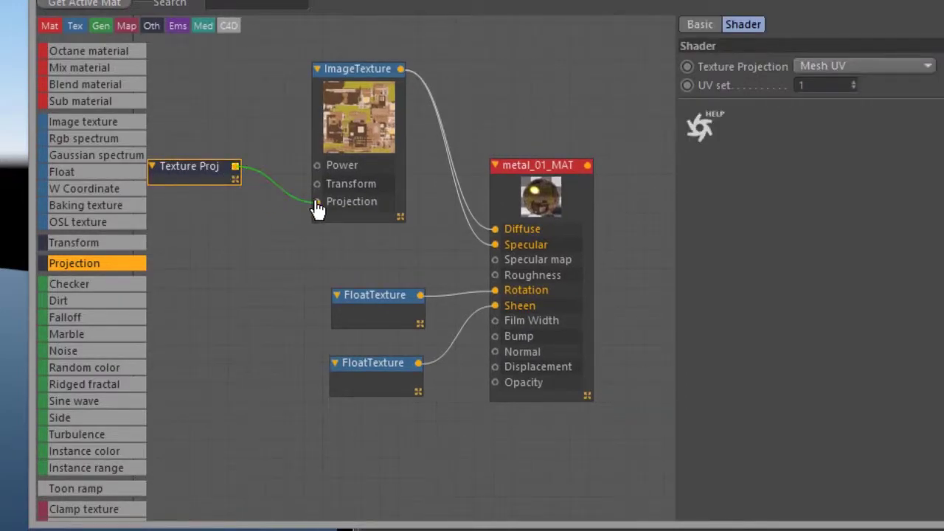
left_click_drag(169, 168, 223, 156)
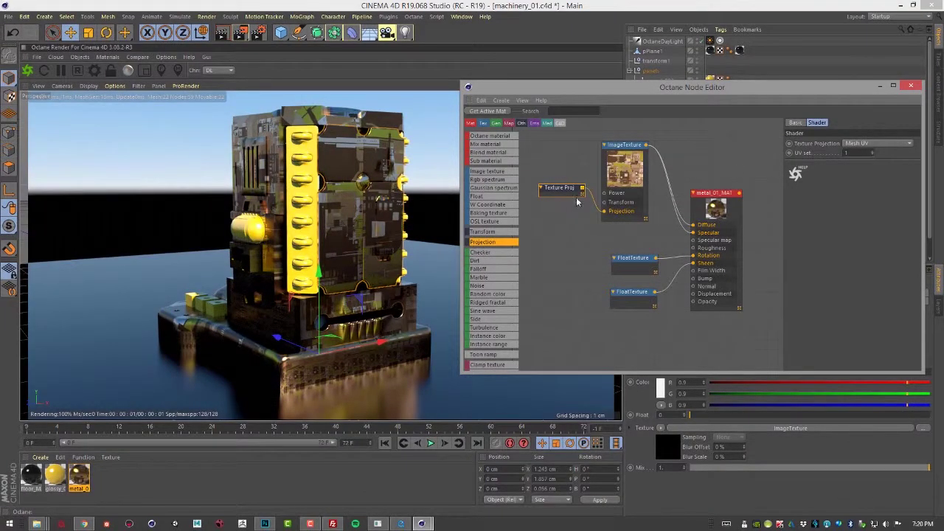
- Set the Texture Projection node's projection type to Box
left_click(882, 144)
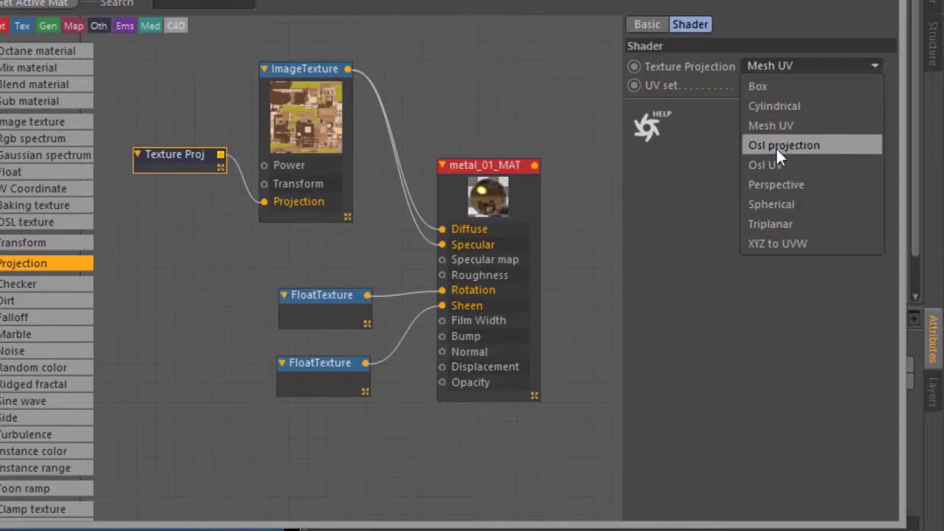
left_click(775, 87)
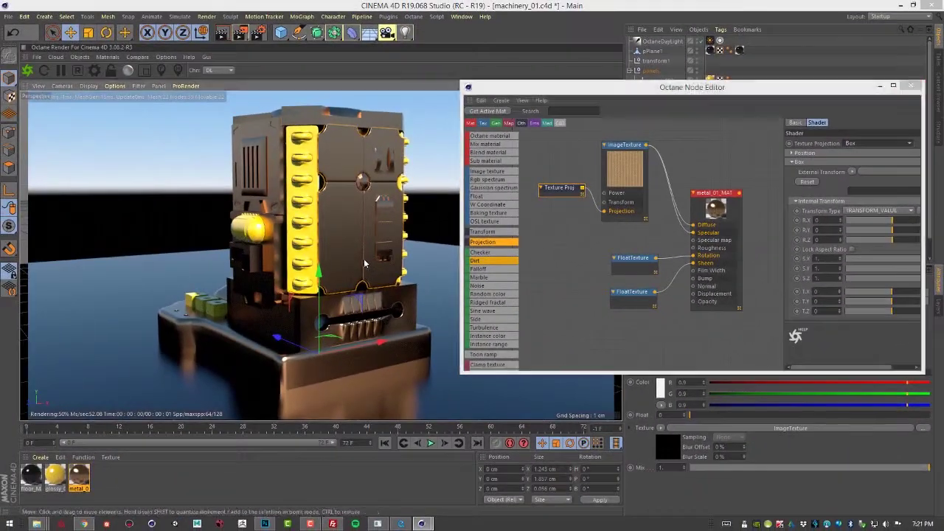
right_click_drag(364, 264, 399, 231, "alt")
- Lock the aspect ratio of the box projection's internal transform and reduce its S.X scale to about 0.0016
right_click_drag(571, 219, 587, 207, "alt")
middle_click_drag(588, 207, 627, 208, "alt")
scroll(605, 208, "down", 2)
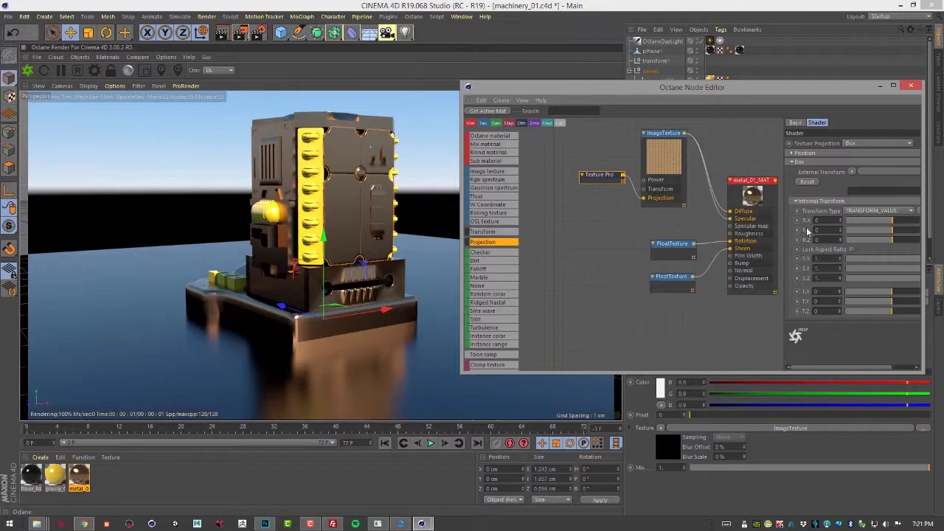
left_click(852, 249)
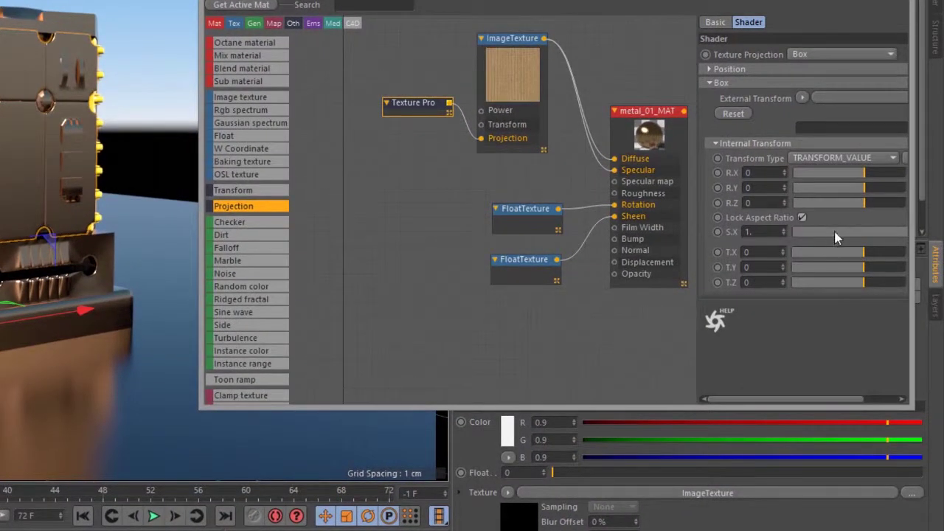
left_click_drag(869, 231, 828, 232)
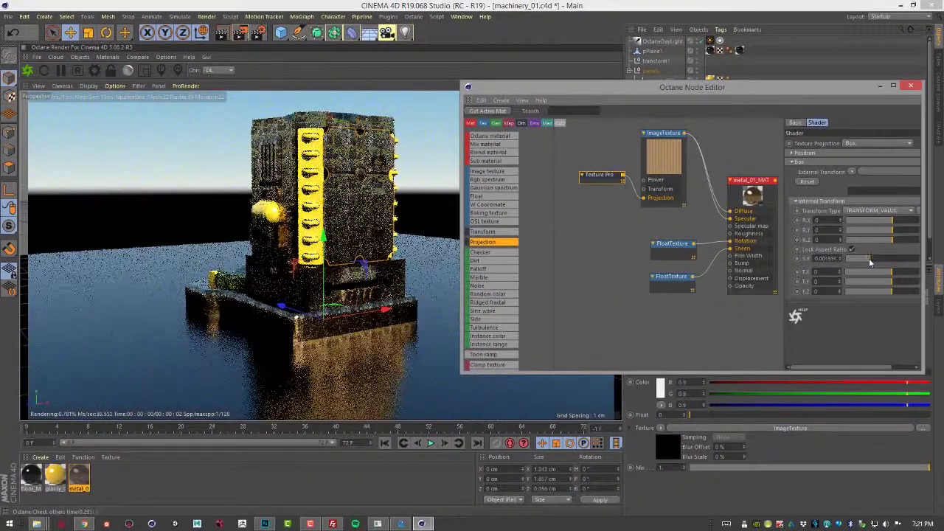
- Raise the box projection's S.X scale to about 0.008
left_click_drag(870, 259, 883, 260)
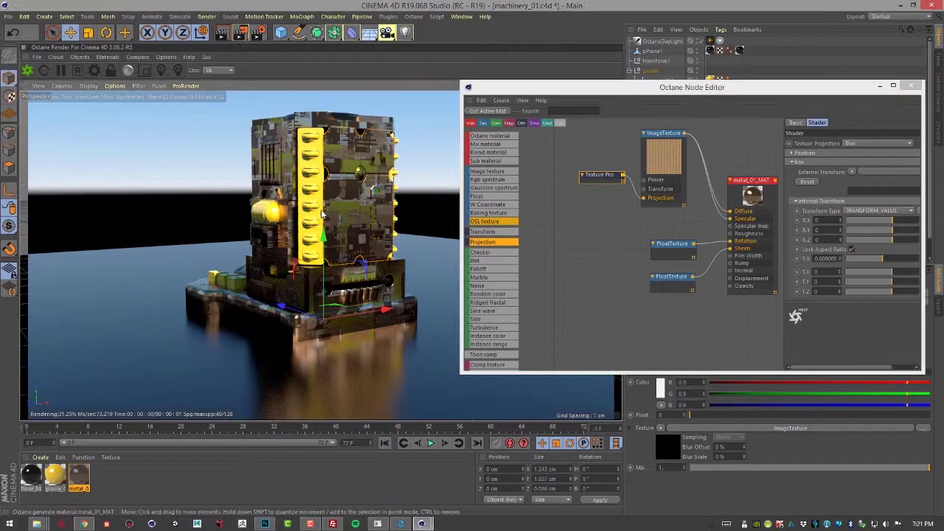
mouse_move(304, 215)
left_mouse_down("alt")
mouse_move(267, 216)
mouse_move(304, 224)
left_mouse_up("alt")
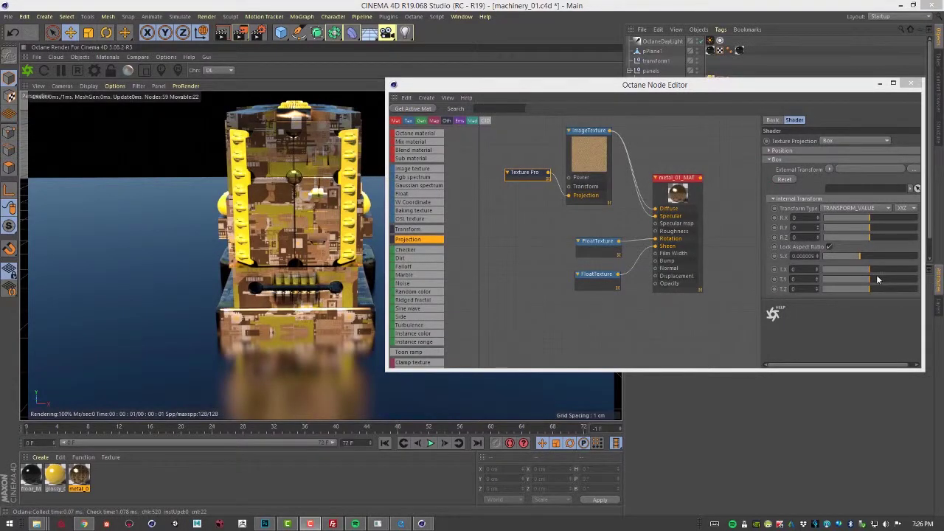
- Try offsetting the box projection to about 0.15 in T.X and 0.047 in T.Y, and reset both to 0
mouse_move(873, 271)
left_mouse_down()
mouse_move(885, 281)
mouse_move(872, 281)
mouse_move(877, 270)
left_mouse_up()
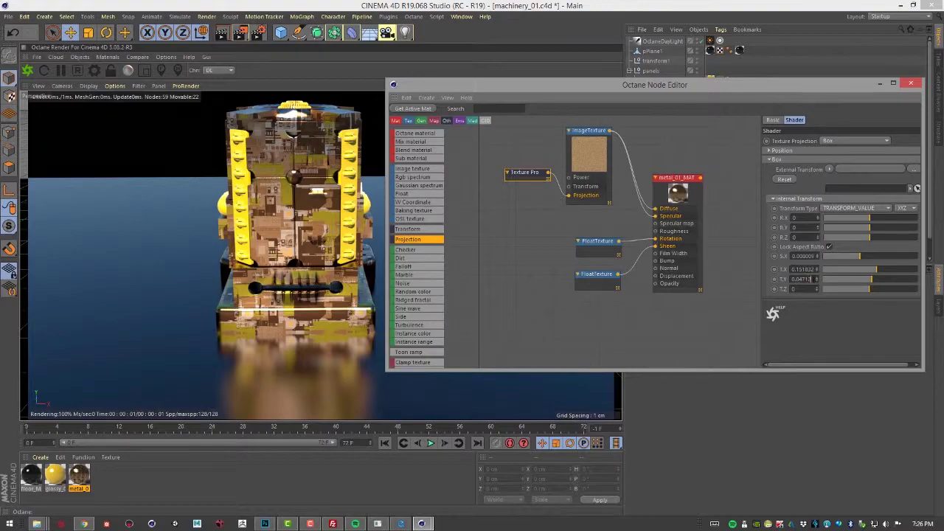
type("0")
key("Return")
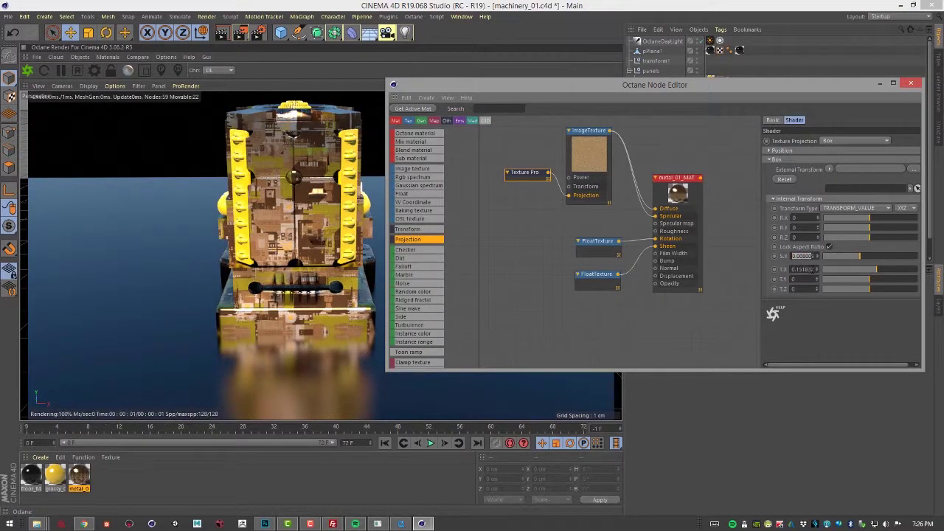
type("0")
key("Return")
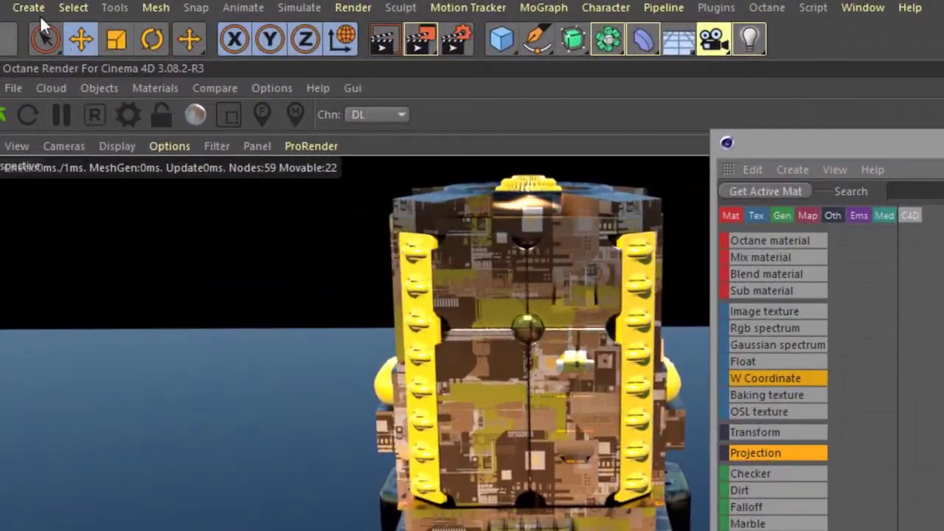
- Create a Null object and move it beside the machinery model to about X -2.13 cm, Y 1.526 cm
left_click(45, 16)
mouse_move(33, 36)
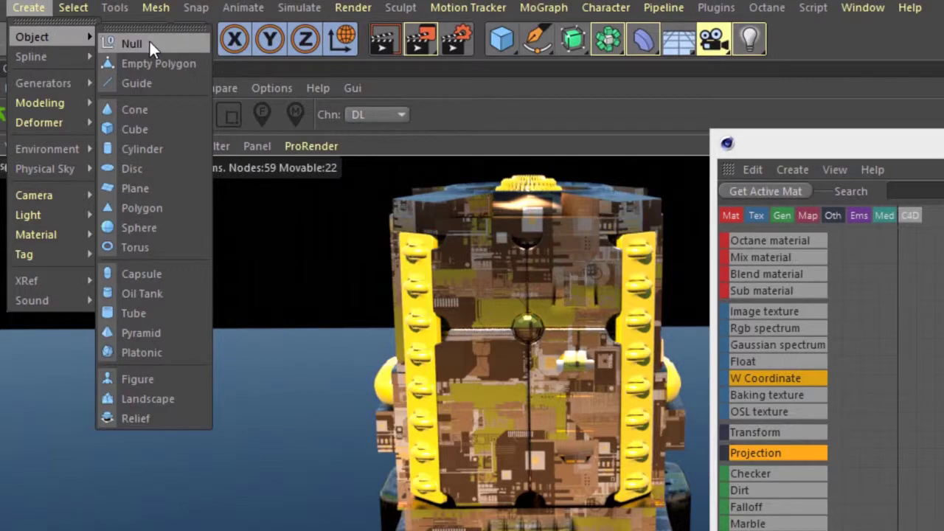
left_click(147, 40)
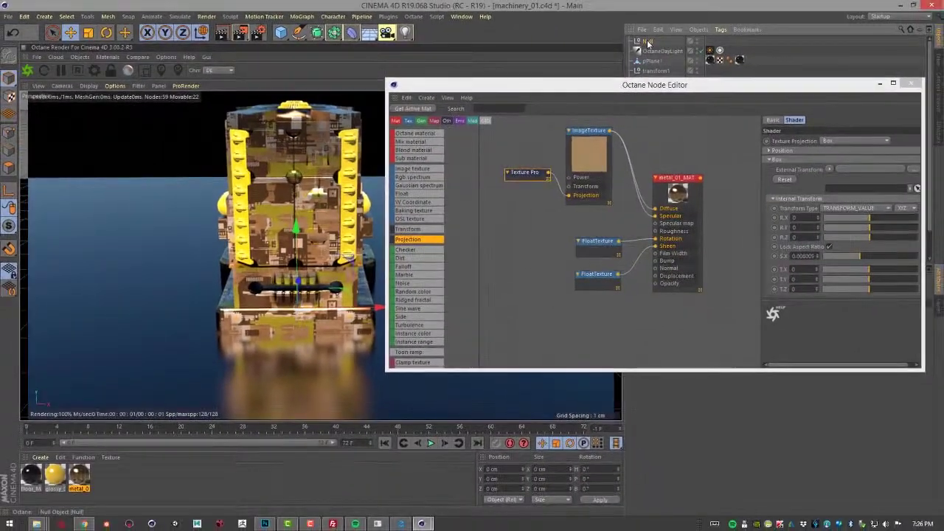
left_click_drag(296, 230, 296, 173)
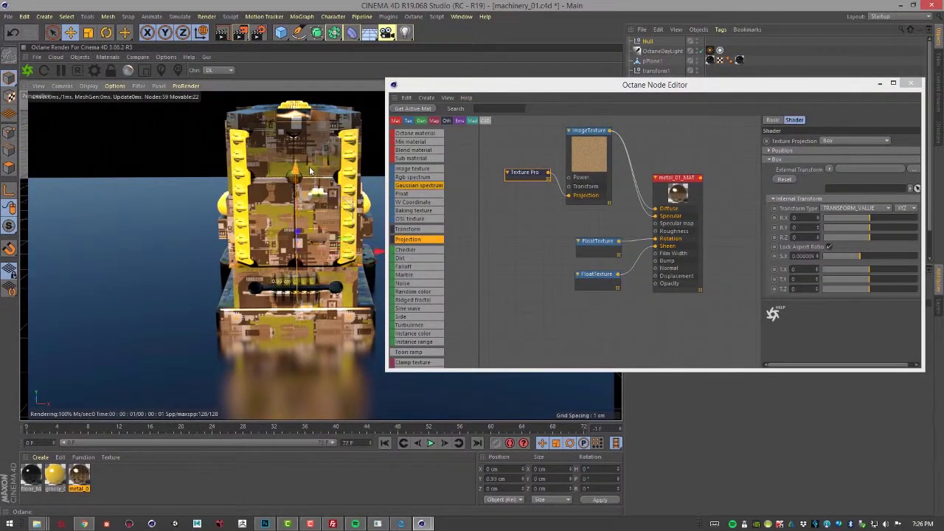
left_click_drag(377, 252, 236, 252)
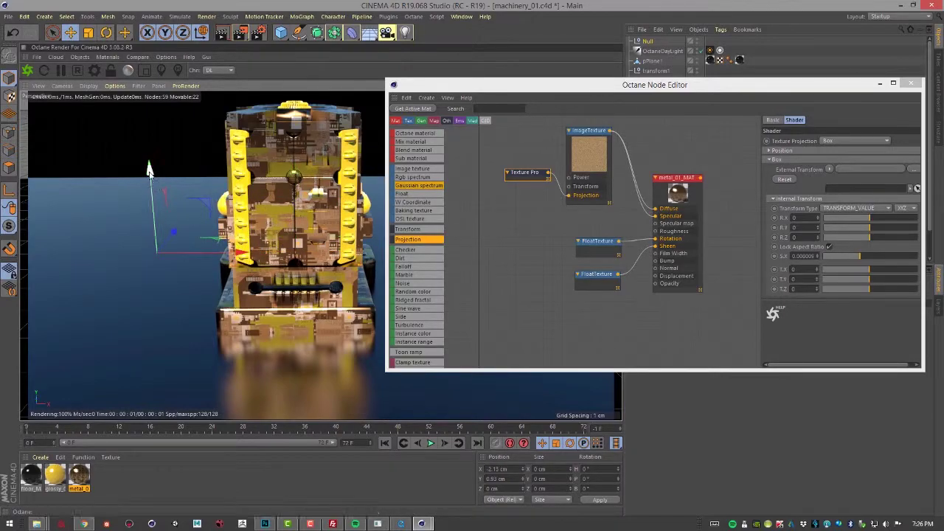
left_click_drag(151, 173, 164, 134)
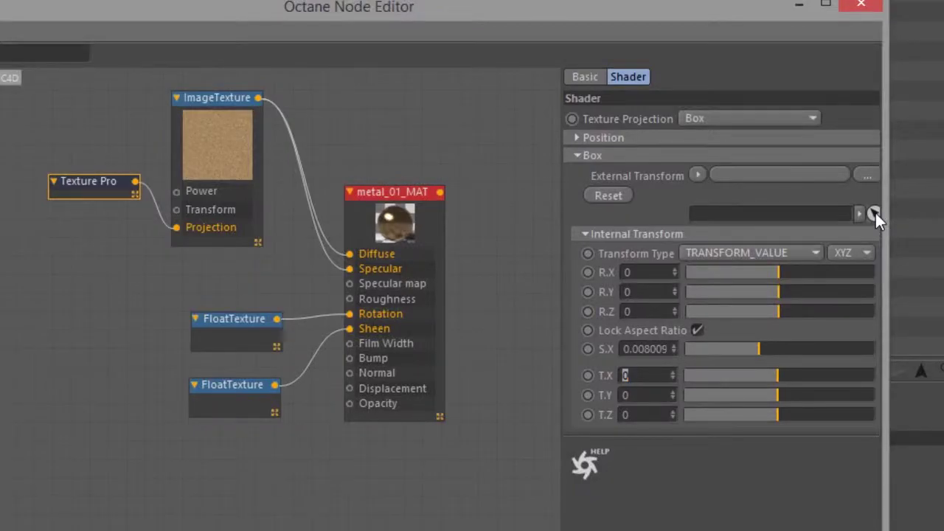
- Link the Null to the Texture Projection node's box transform as its controlling object
left_click(875, 213)
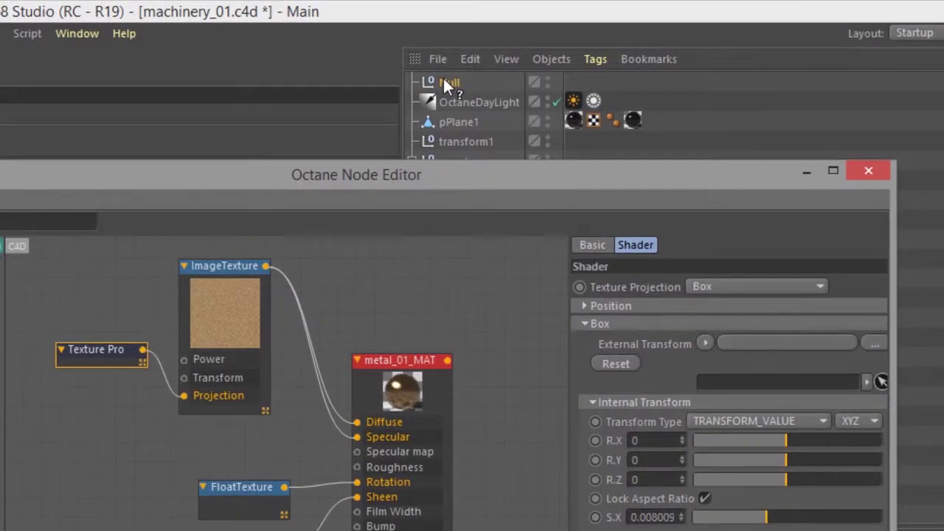
left_click(449, 83)
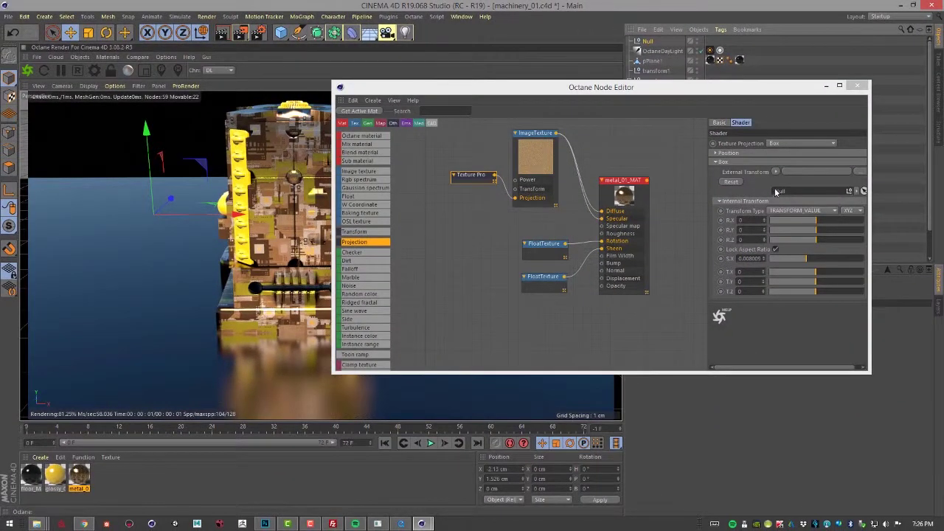
left_click_drag(629, 90, 763, 102)
- Move the Null to about X -1.947 cm, Y 1.622 cm and rotate it to about H 38.4°, P 2.63°, B -0.43°
left_click_drag(222, 215, 244, 217)
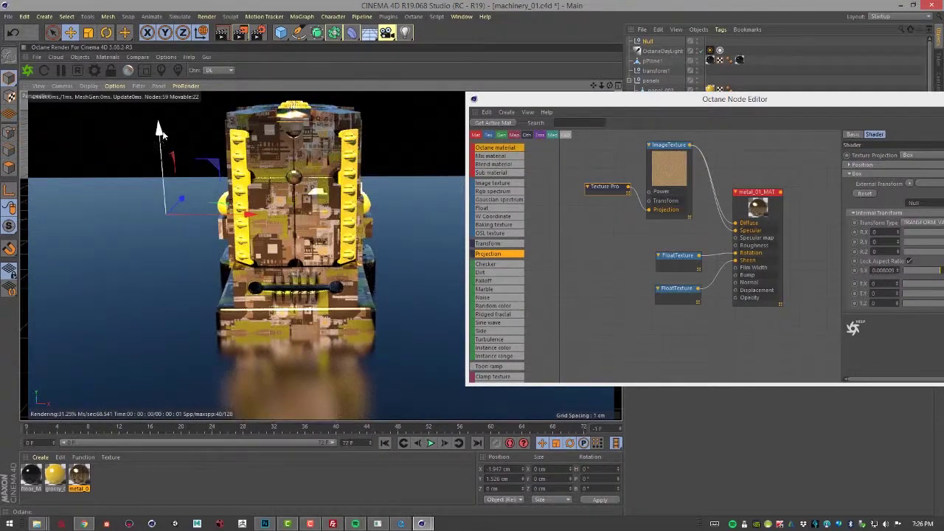
mouse_move(160, 151)
left_mouse_down()
mouse_move(160, 125)
mouse_move(163, 177)
mouse_move(160, 146)
left_mouse_up()
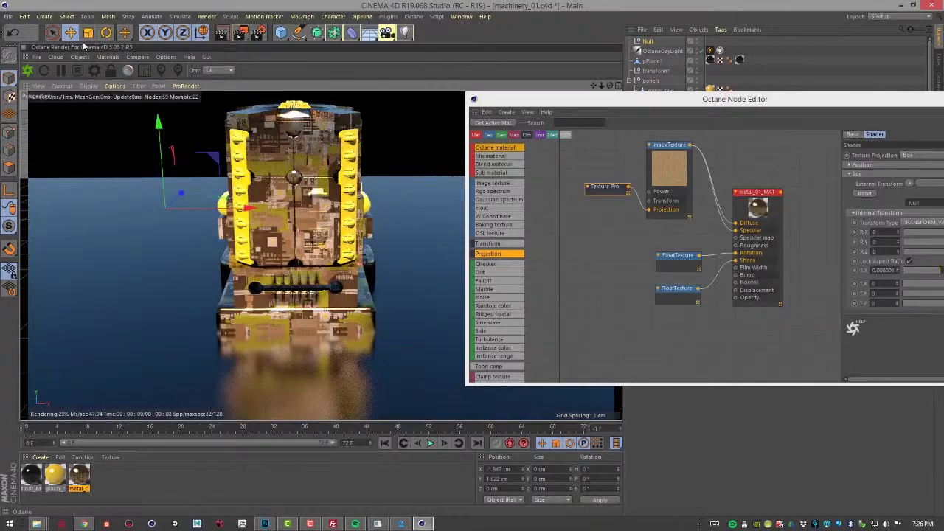
left_click(108, 32)
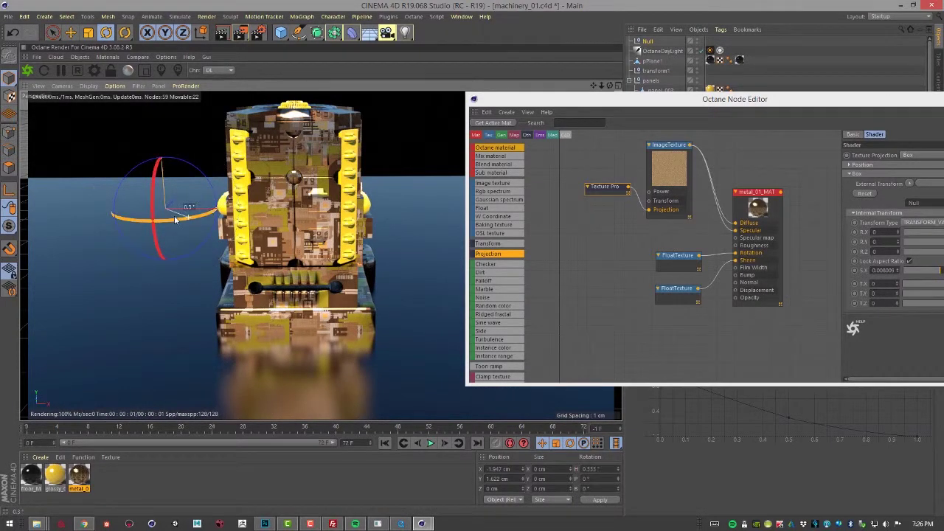
left_click_drag(175, 220, 186, 180)
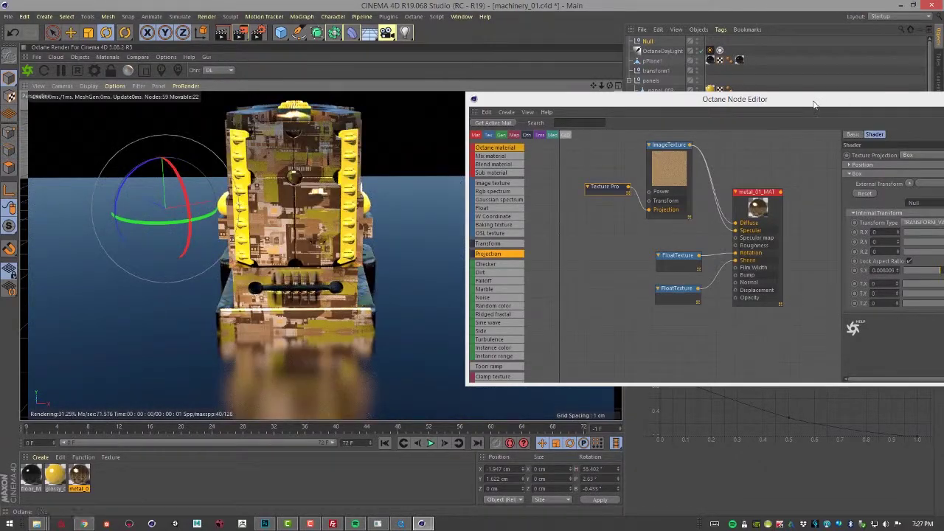
- Clear the linked Null from the box projection's transform
left_click_drag(838, 99, 631, 98)
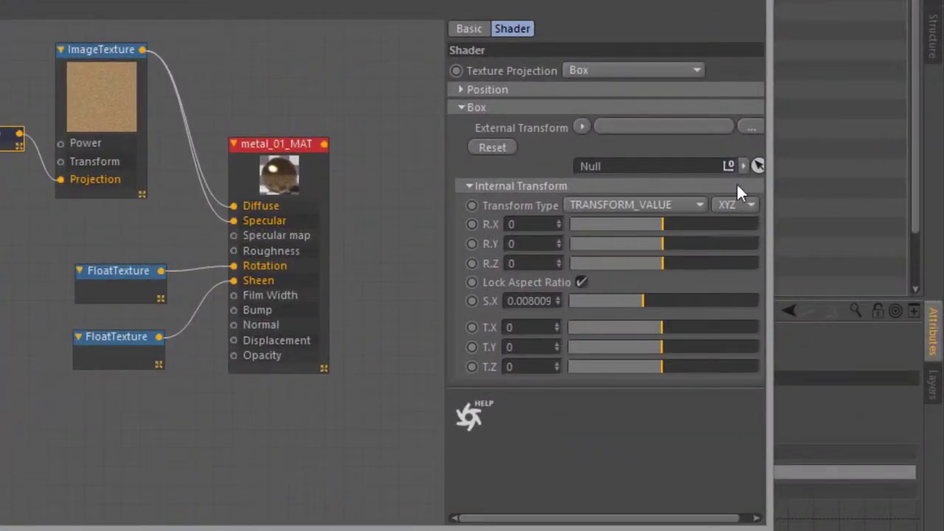
left_click(745, 166)
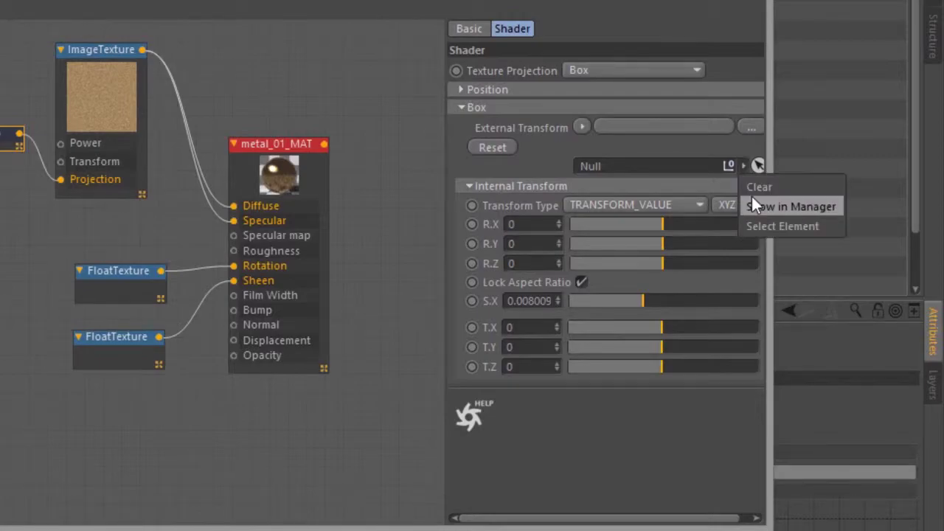
left_click(760, 189)
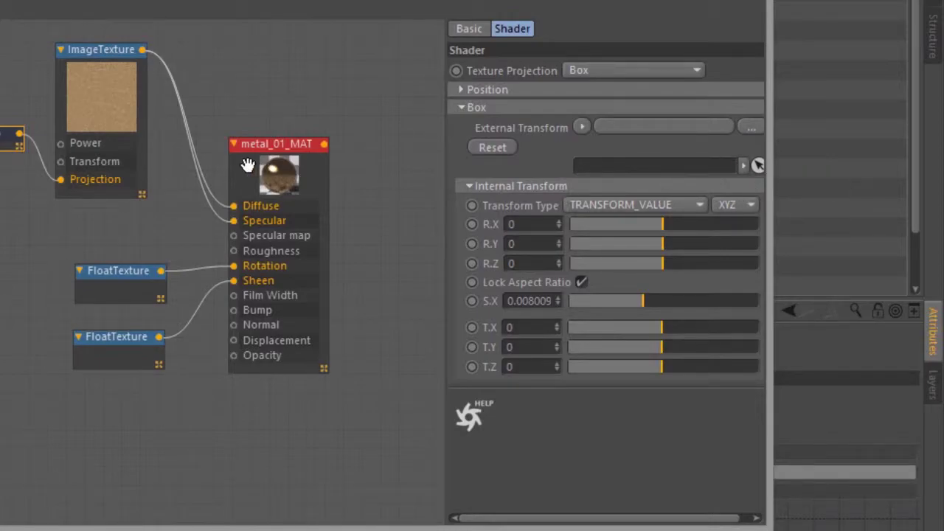
- Try the Cylindrical and Spherical projection types on the Texture Projection node
left_click(595, 69)
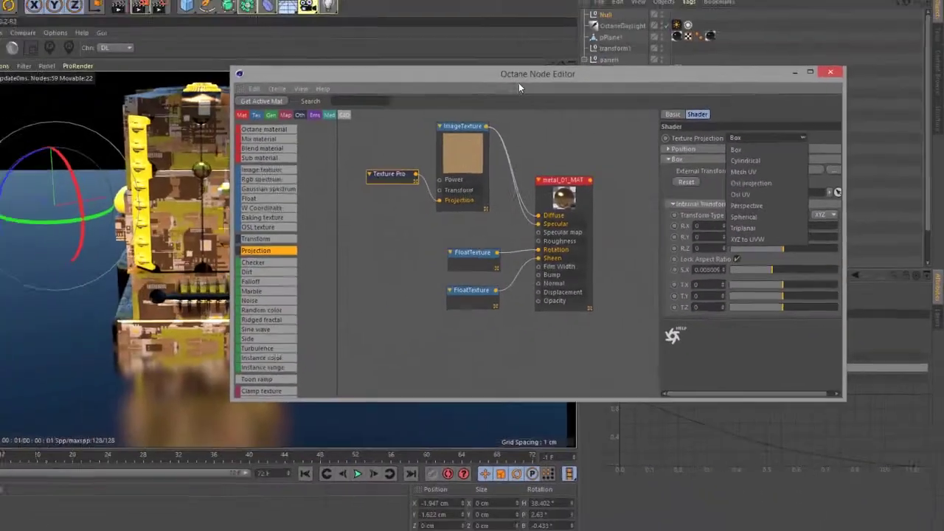
left_click(633, 94)
left_click_drag(597, 90, 652, 82)
left_click(847, 130)
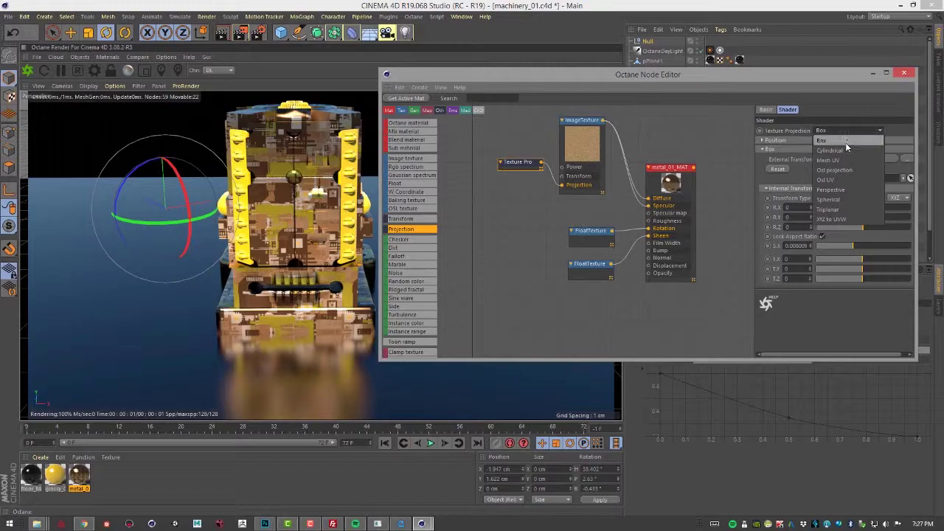
left_click(845, 147)
left_click(850, 133)
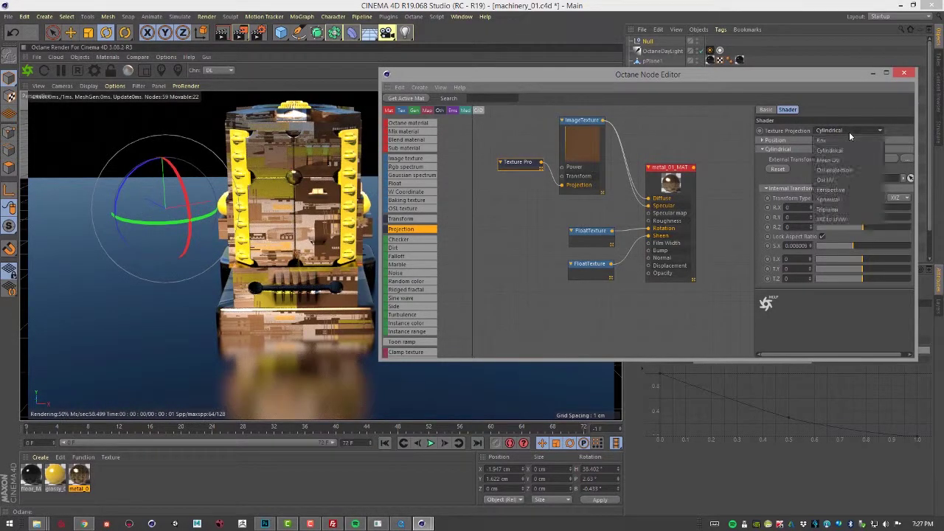
left_click(836, 201)
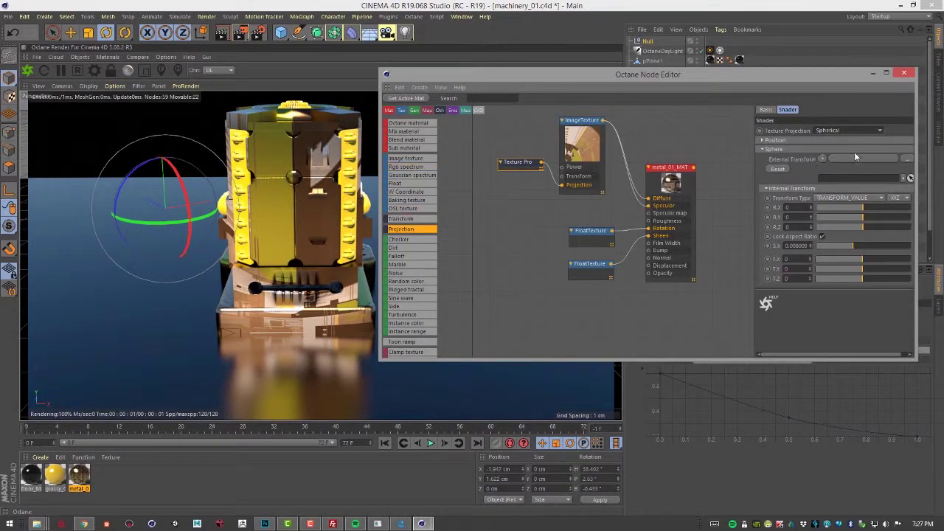
- Set the Texture Projection node's projection type to Perspective and view the model at an angle
left_click(845, 128)
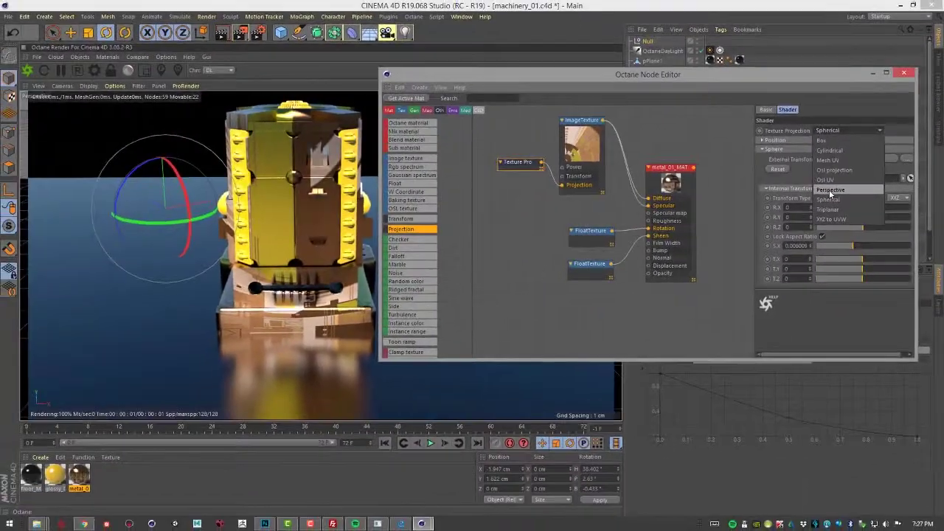
left_click(794, 200)
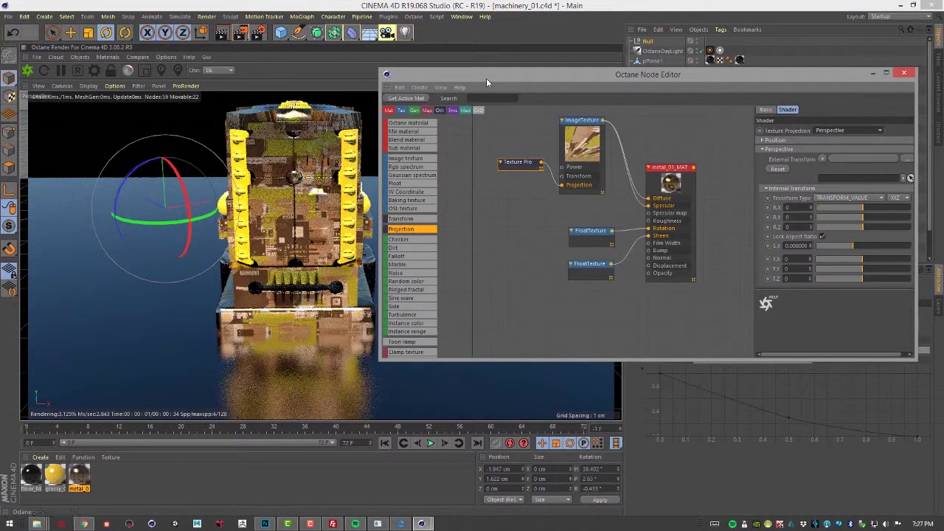
left_click_drag(486, 78, 537, 78)
left_click_drag(364, 232, 509, 212, "alt")
left_click_drag(378, 209, 300, 225, "alt")
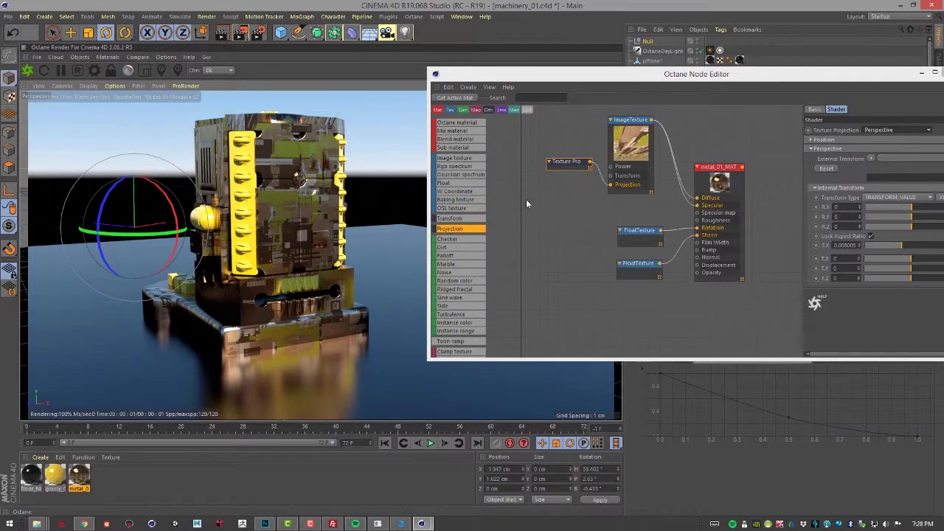
- Create a Camera object and rename it camProjector
left_click(43, 16)
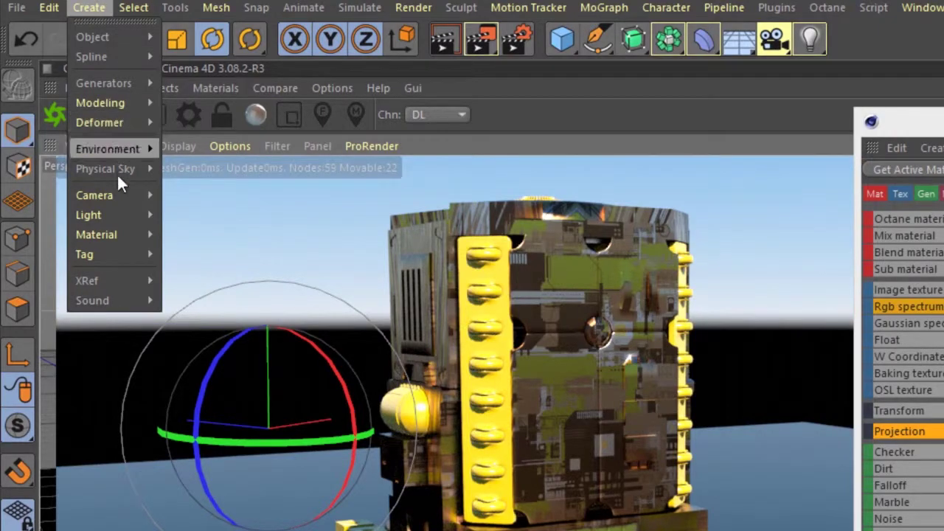
mouse_move(126, 197)
left_click(203, 202)
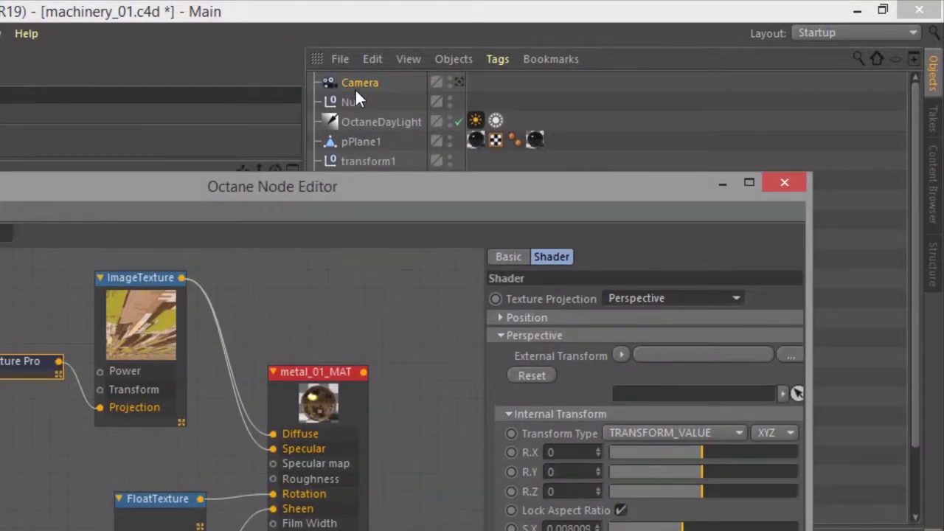
right_click(369, 80)
left_click(369, 80)
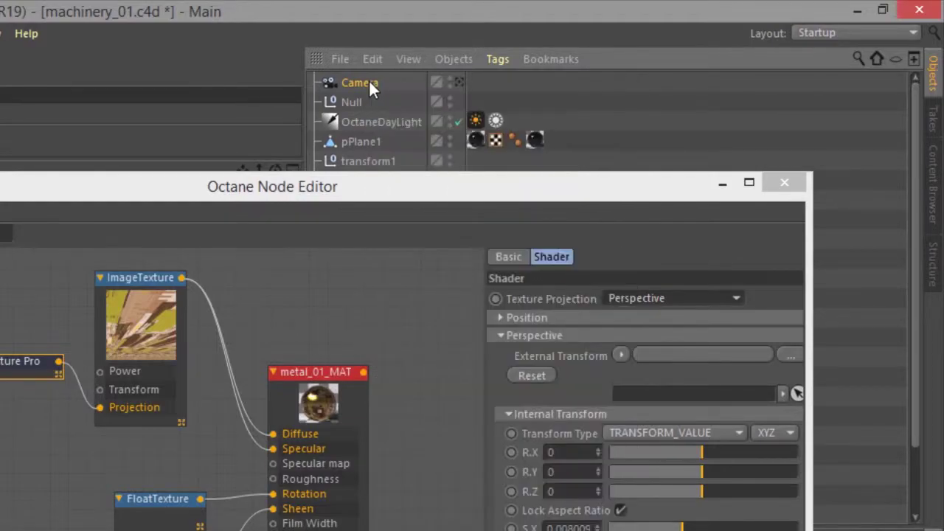
double_click(355, 82)
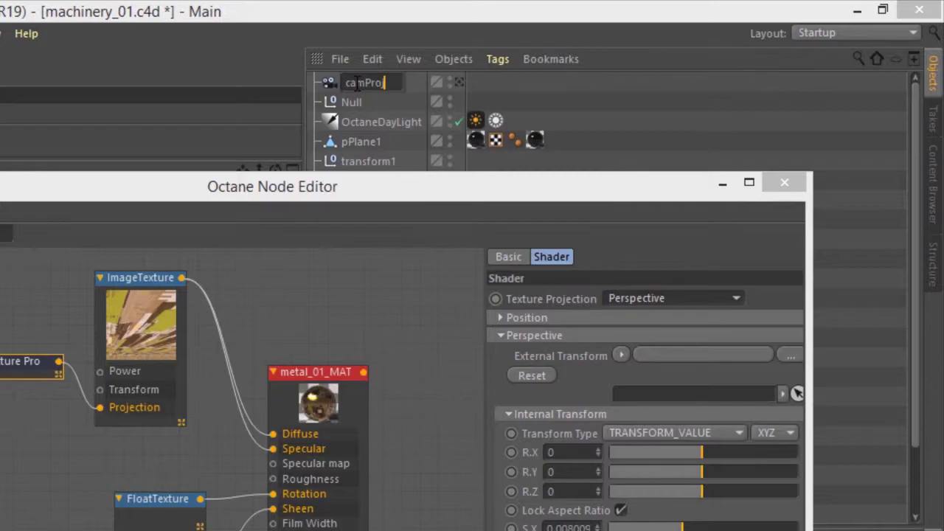
key("Return")
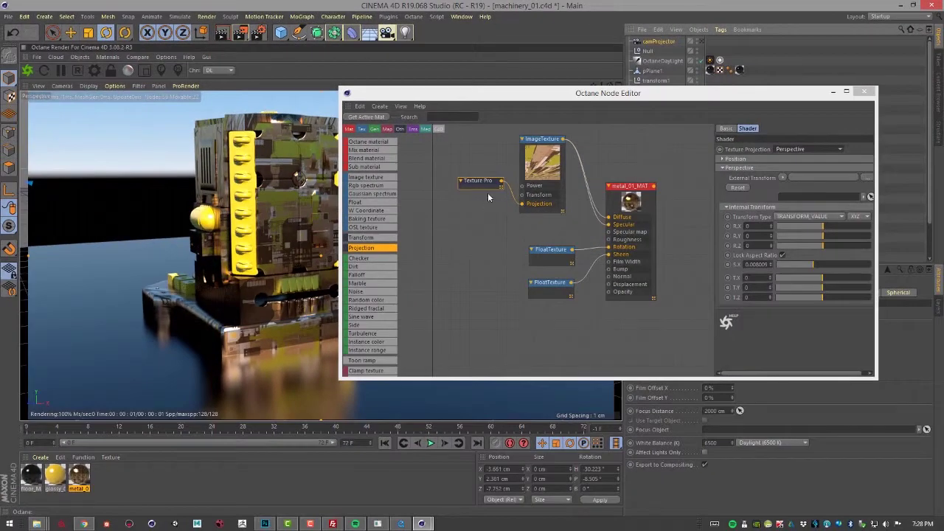
- Link camProjector to the Texture Projection node's perspective transform and uncover the live render
left_click(482, 182)
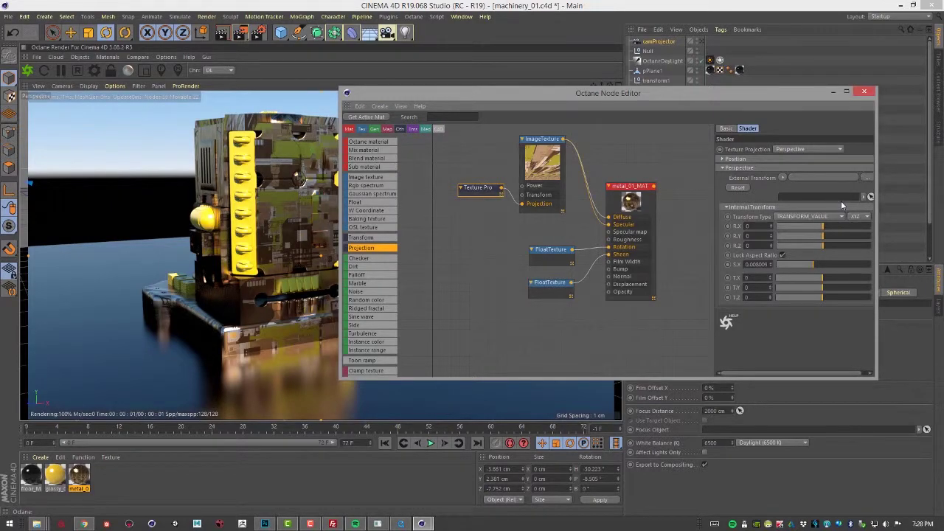
left_click_drag(878, 218, 901, 213)
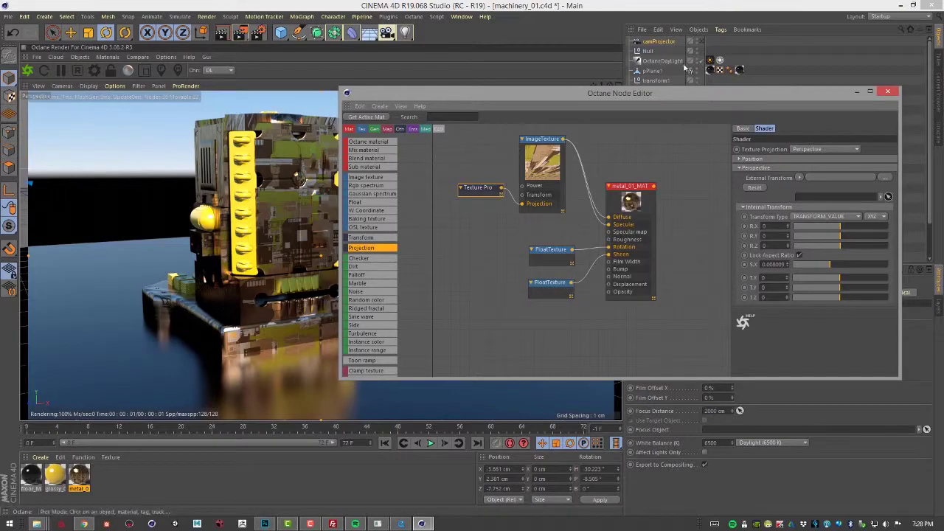
left_click_drag(659, 42, 833, 197)
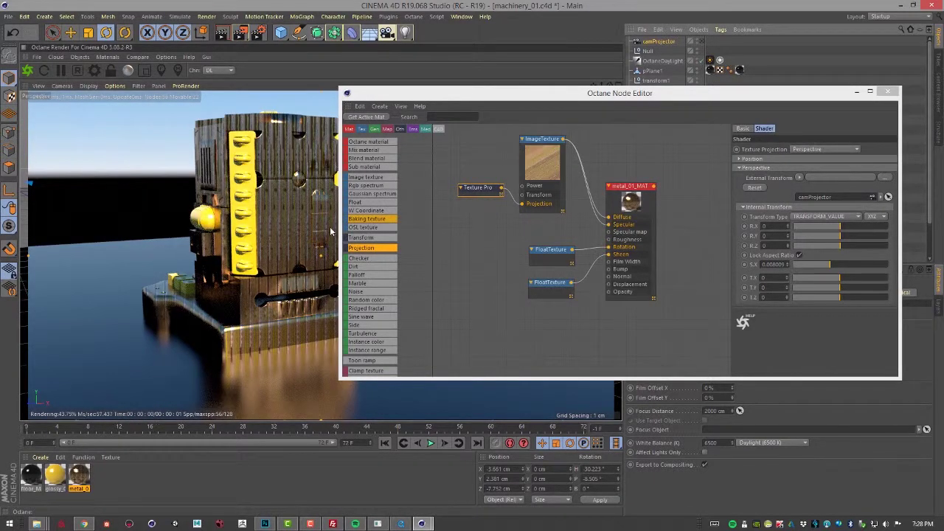
left_click_drag(399, 90, 579, 107)
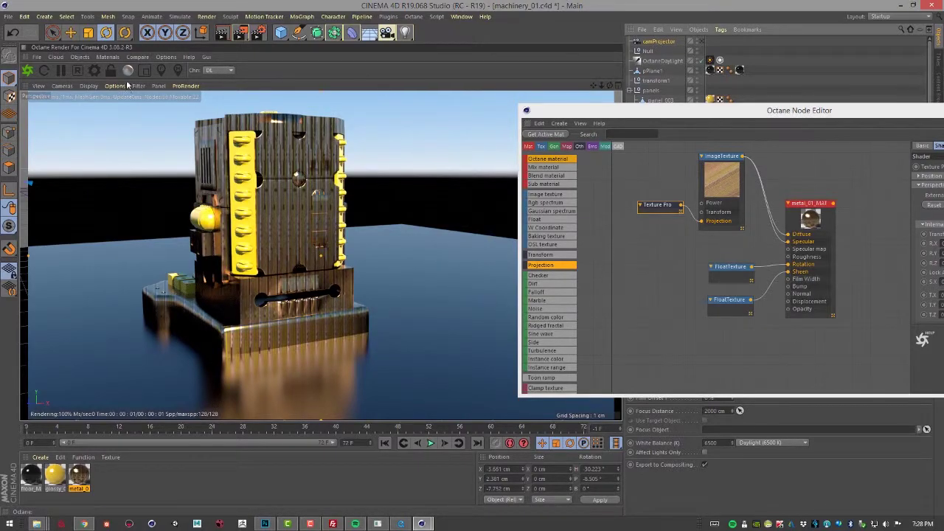
- Move camProjector away from the model to about X -8.27, Y 3.50, Z -11.58 cm
left_click(72, 34)
scroll(366, 298, "down", 5)
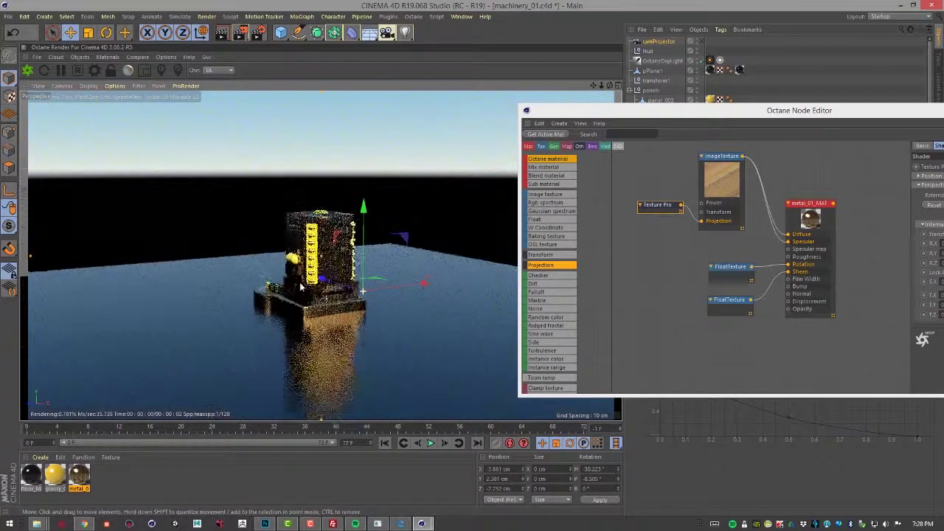
left_click_drag(423, 288, 295, 282)
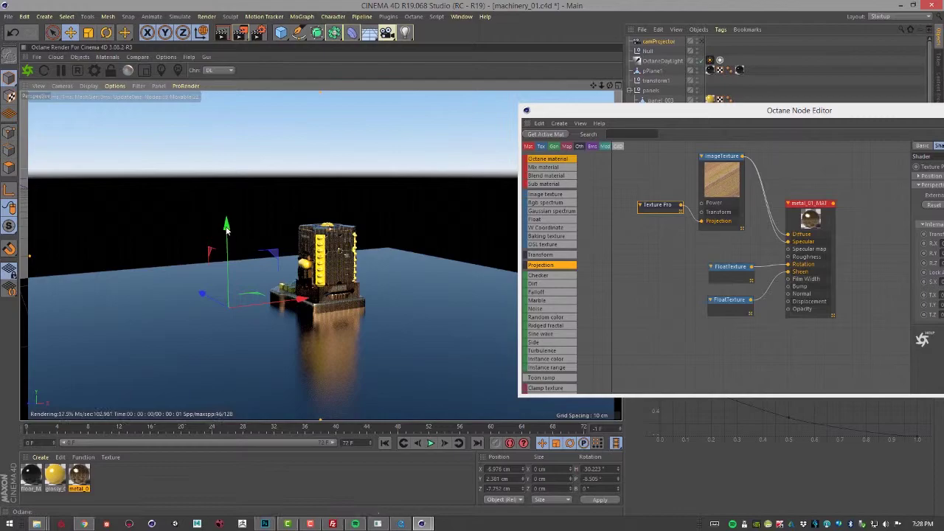
left_click_drag(226, 227, 226, 172)
left_click_drag(201, 244, 290, 278)
left_click_drag(388, 279, 292, 290)
scroll(325, 301, "up", 5)
scroll(324, 302, "down", 5)
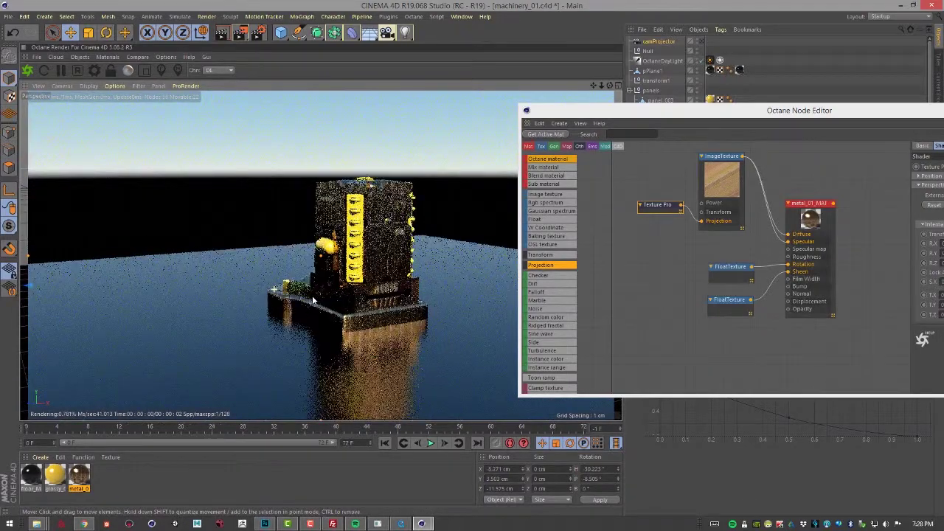
- Look through camProjector in the viewport and refresh the Octane live render
left_click(65, 87)
mouse_move(74, 111)
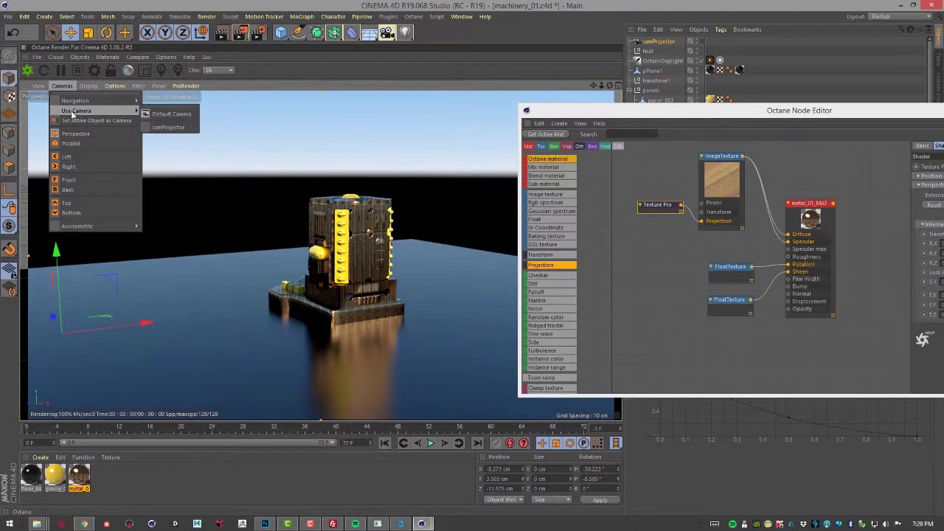
left_click(173, 128)
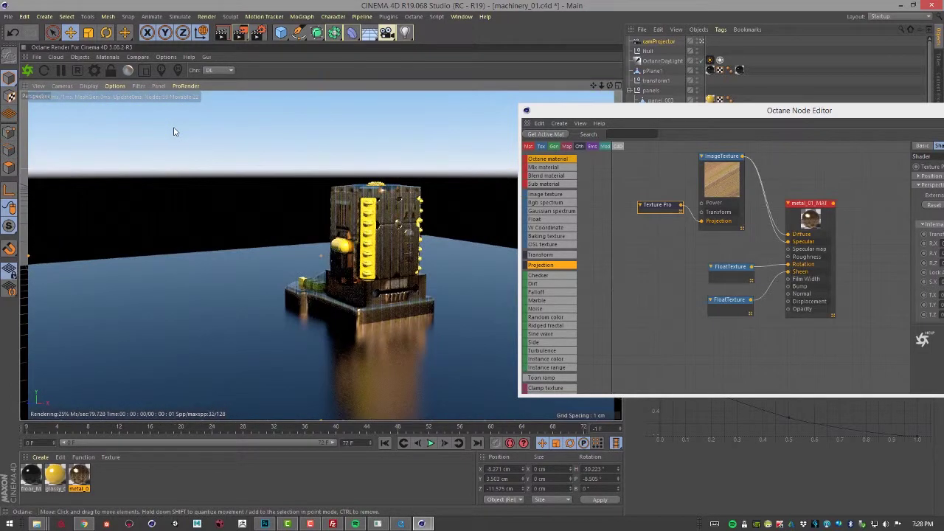
left_click(27, 70)
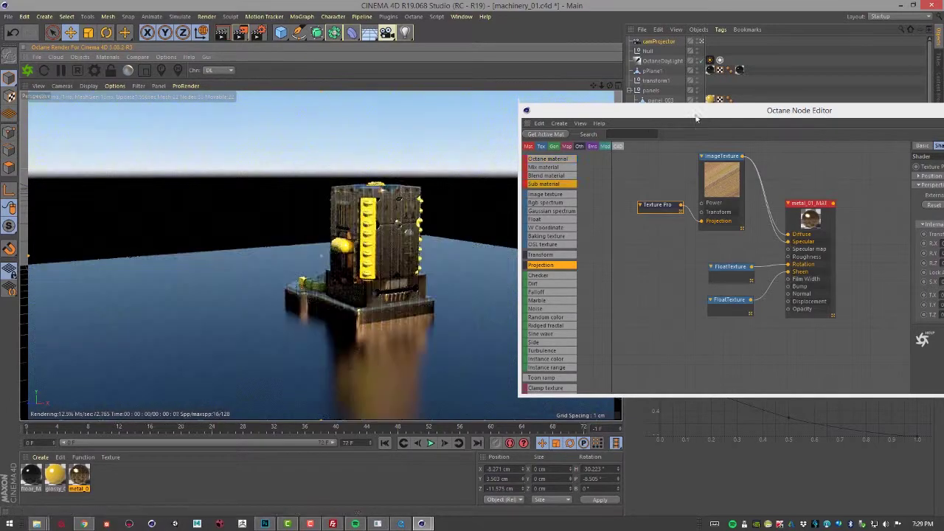
- Set the Texture Projection node's perspective S.X scale to 1 and uncover the live render
left_click_drag(733, 124, 560, 127)
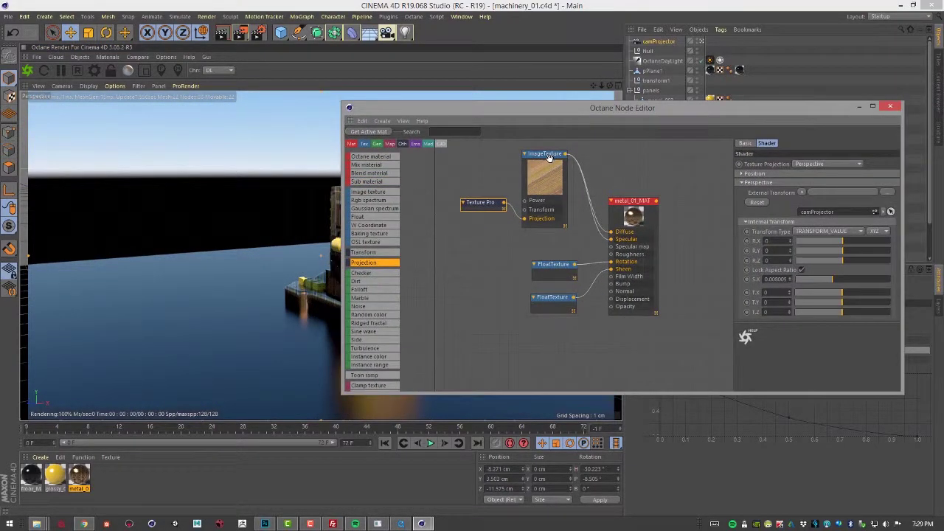
left_click(549, 158)
left_click(476, 204)
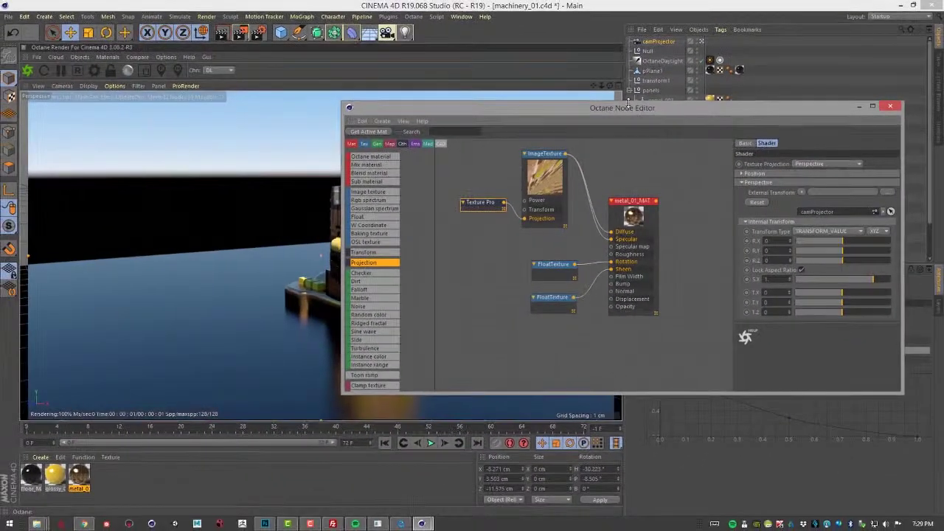
left_click_drag(628, 108, 808, 112)
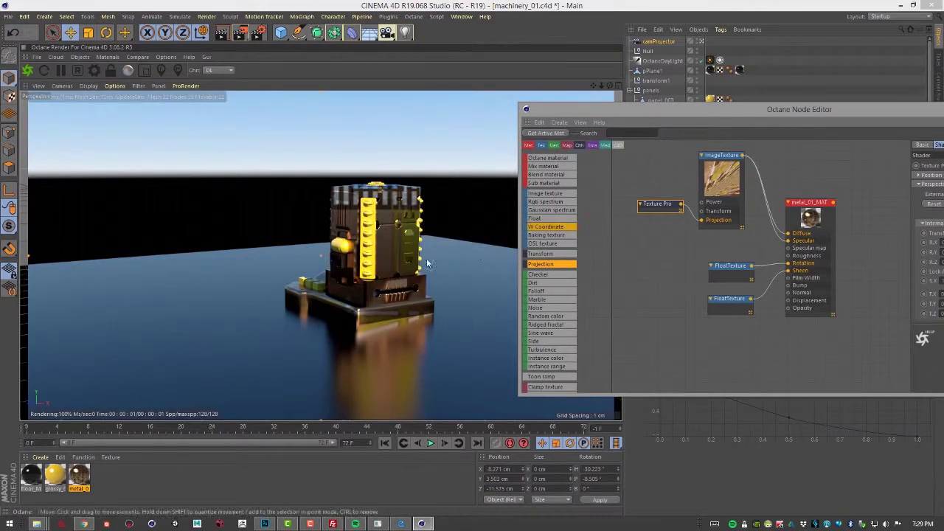
- Zoom and orbit through camProjector to examine how the projected panel texture follows the camera
right_click_drag(428, 262, 428, 268, "alt")
left_click_drag(428, 268, 455, 273, "alt")
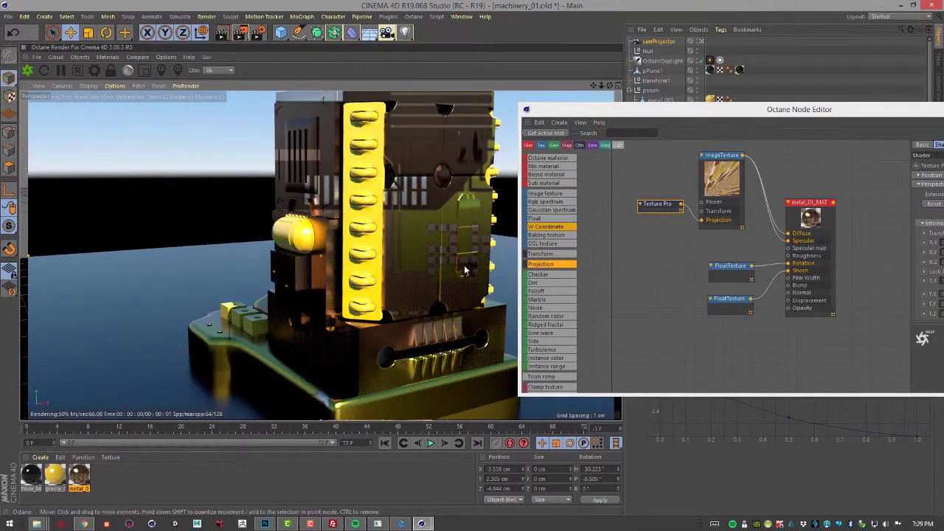
right_click_drag(466, 266, 429, 266, "alt")
left_click_drag(428, 262, 347, 262, "alt")
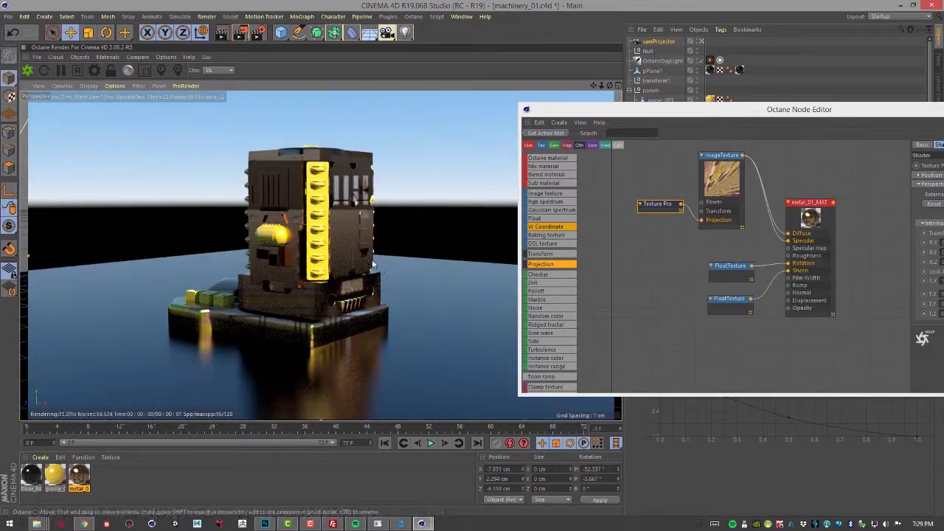
- Switch the viewport to the default camera, shift camProjector slightly, and inspect the projected texture around the model
left_click(62, 86)
mouse_move(74, 110)
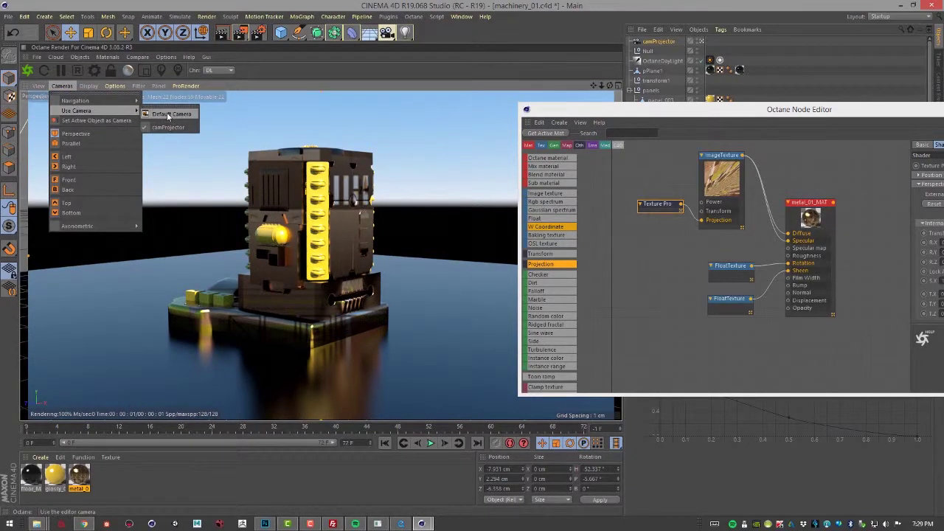
left_click(168, 115)
left_click_drag(169, 116, 167, 138, "alt")
left_click_drag(139, 234, 166, 243)
left_click_drag(300, 253, 258, 278, "alt")
right_click_drag(402, 212, 506, 230, "alt")
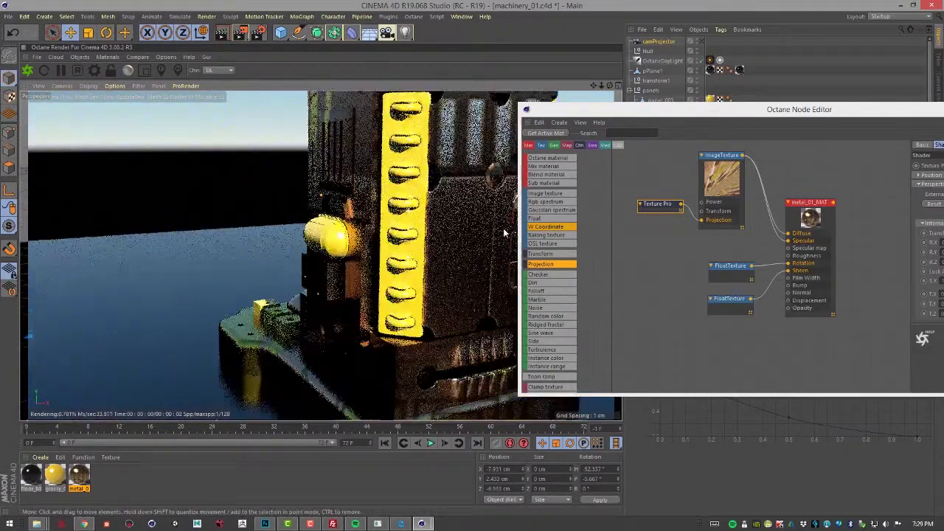
right_click_drag(460, 208, 433, 211, "alt")
left_click_drag(433, 212, 391, 215, "alt")
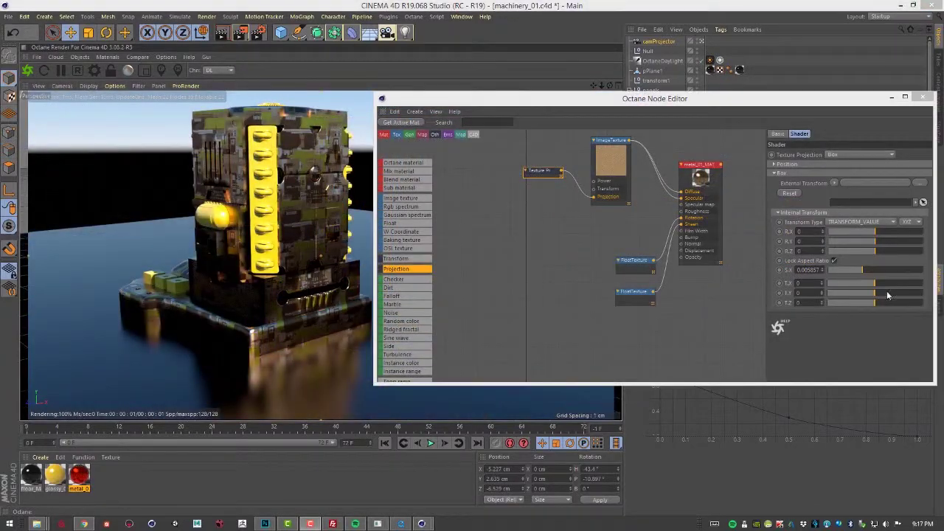
- Review the available texture projection types and add a Triplanar node to the metal material's graph
left_click(861, 154)
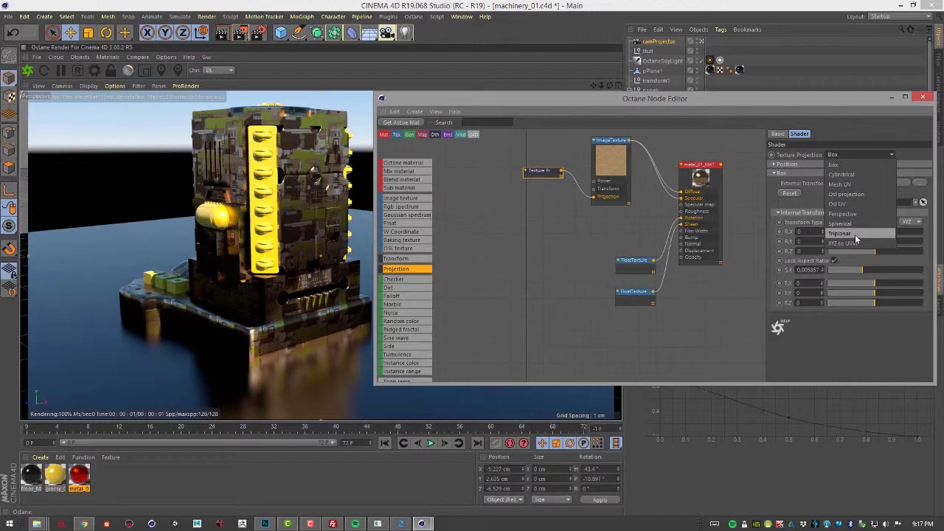
left_click(862, 120)
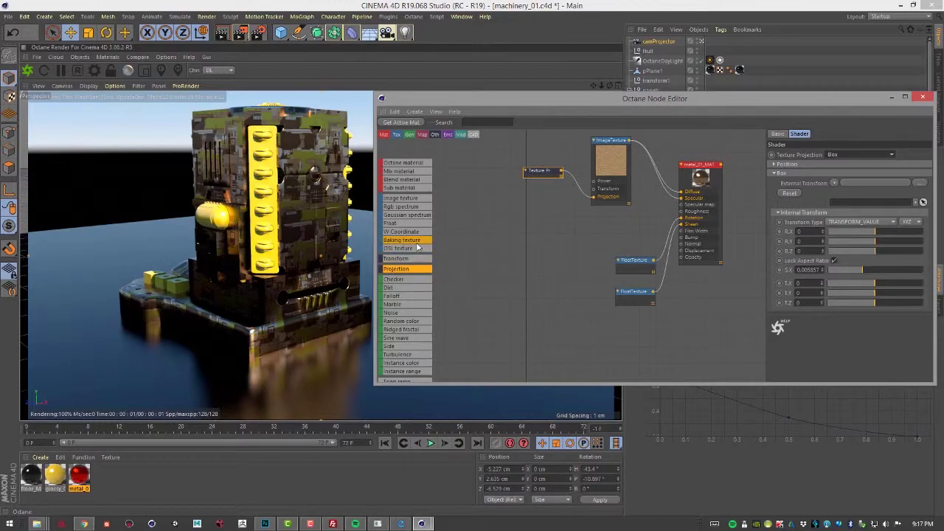
scroll(414, 243, "down", 5)
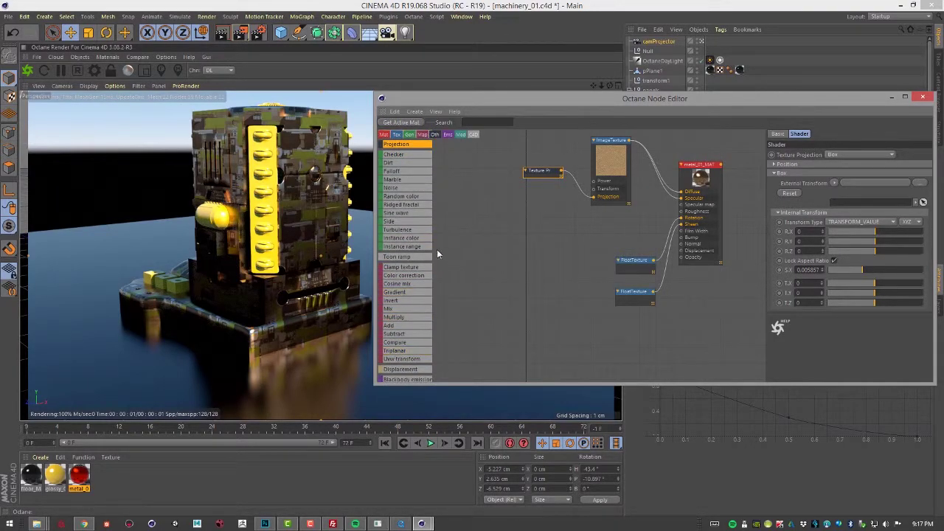
scroll(405, 207, "up", 3)
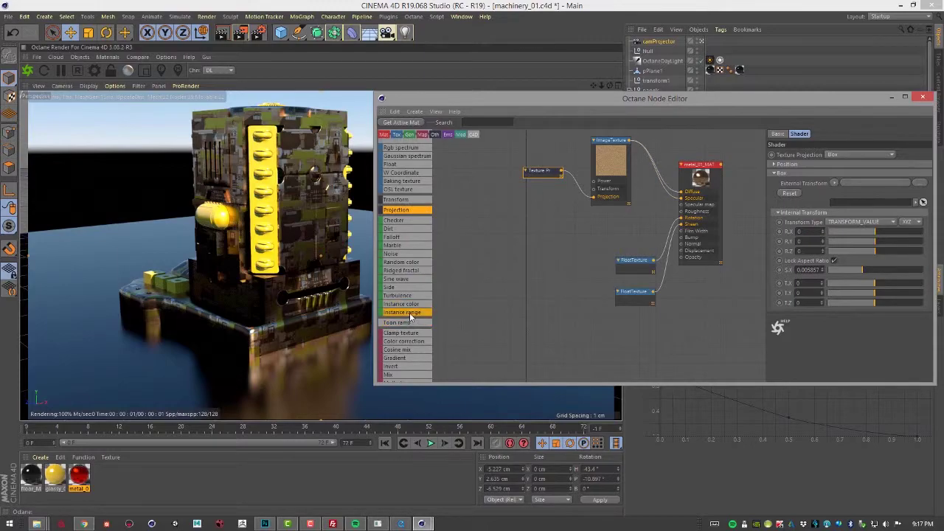
scroll(412, 318, "down", 5)
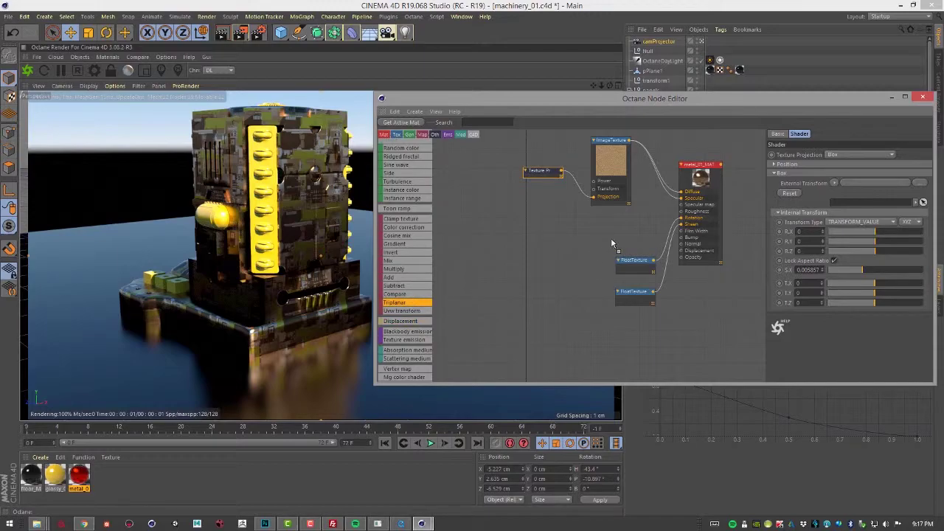
left_click_drag(561, 225, 561, 225)
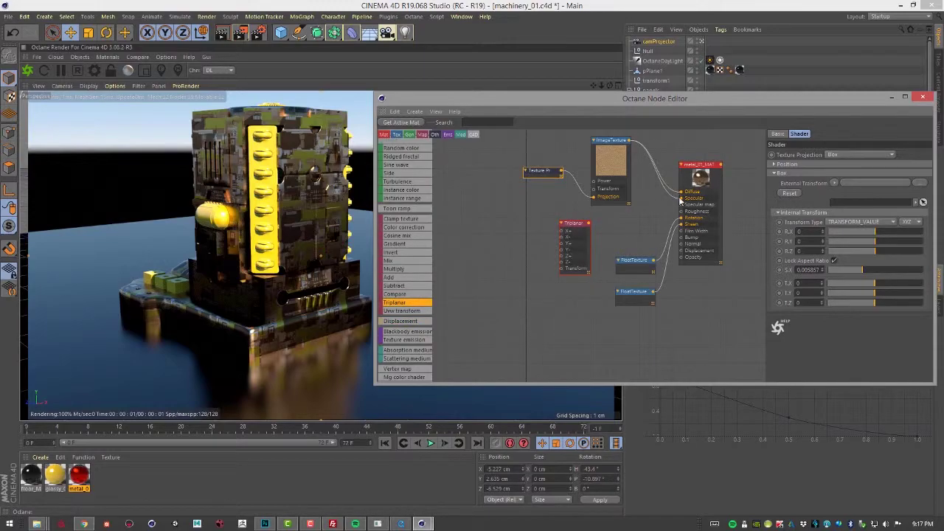
- Disconnect the ImageTexture node from Diffuse and Specular, and move it with its Texture Projection node away from the material
left_click(668, 189)
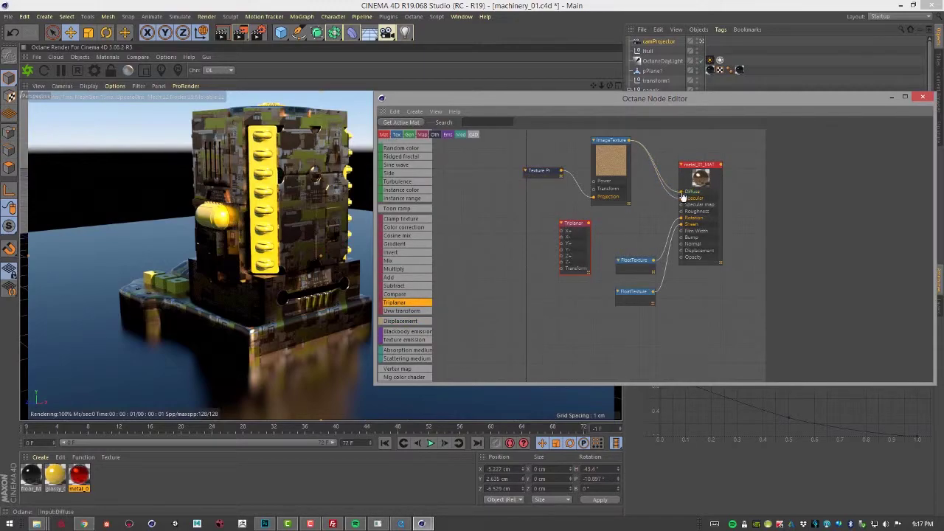
left_click_drag(656, 152, 605, 142)
left_click(611, 141)
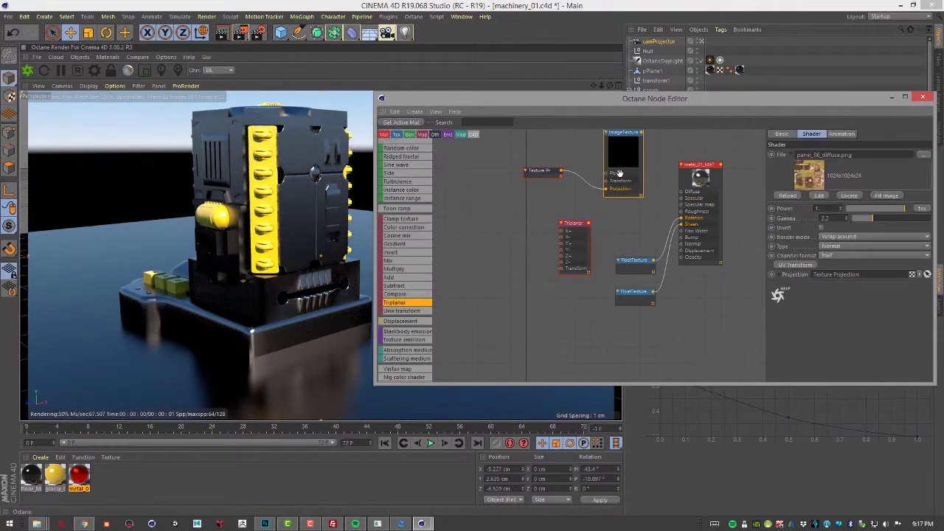
scroll(619, 176, "down", 1)
middle_click_drag(622, 174, 576, 281)
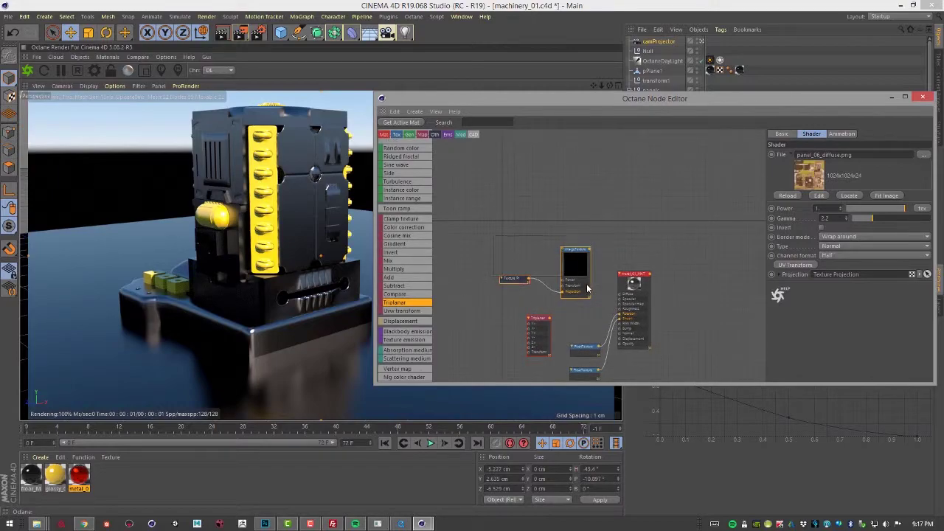
left_click_drag(588, 288, 589, 289)
left_click_drag(579, 251, 671, 141)
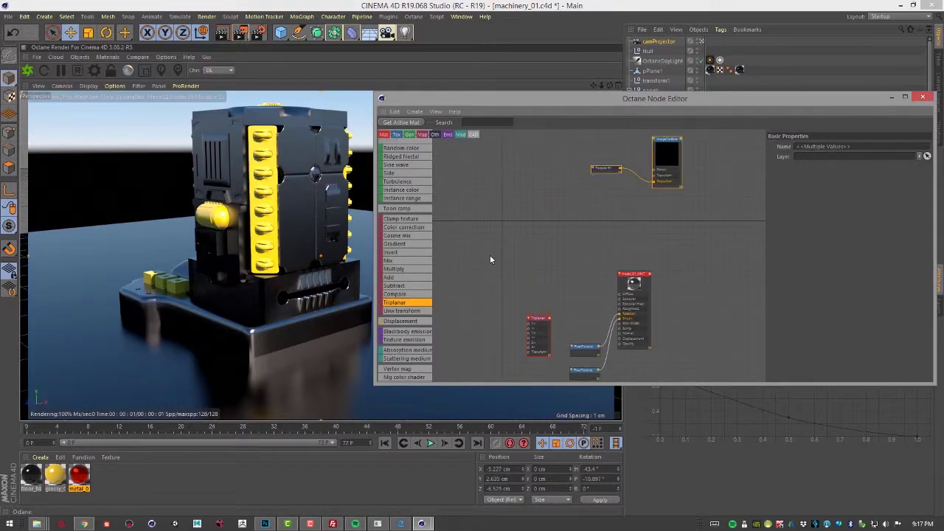
- Connect the Triplanar node's output to the Diffuse and Specular inputs of metal_01_MAT
middle_click_drag(497, 273, 509, 197)
scroll(525, 210, "up", 2)
scroll(423, 235, "up", 2)
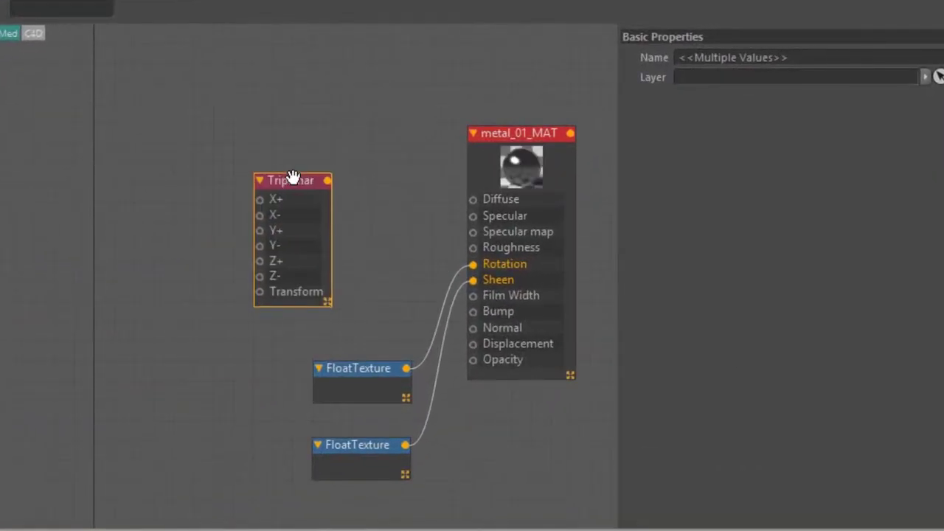
left_click(293, 177)
middle_click_drag(392, 200, 295, 201)
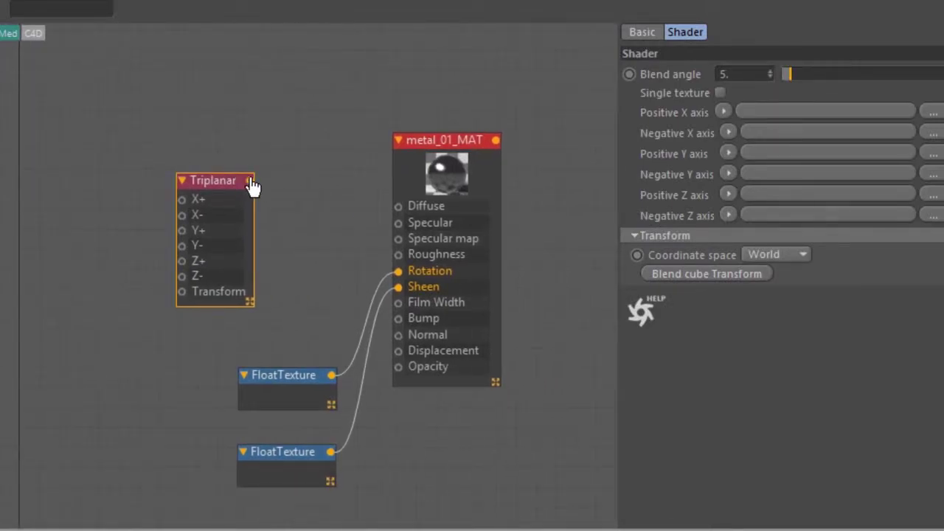
left_click_drag(365, 217, 397, 220)
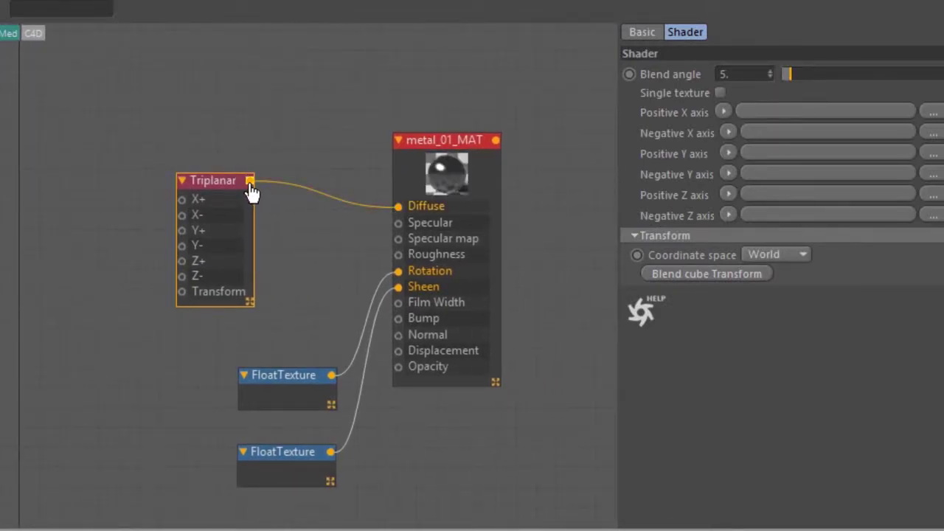
left_click_drag(249, 180, 399, 231)
- Add a Checker node and connect it to the Triplanar node's X+, X-, Z+ and Z- inputs
middle_click_drag(322, 258, 369, 259)
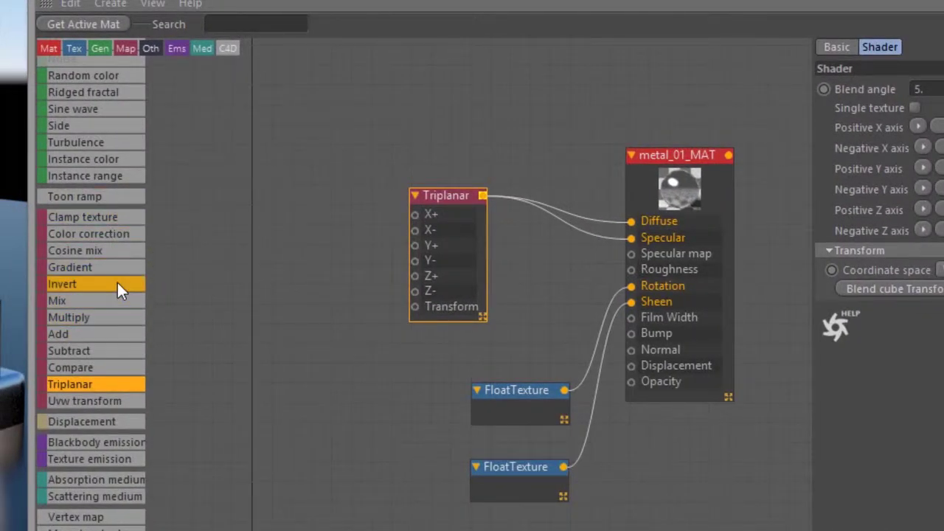
scroll(109, 394, "up", 4)
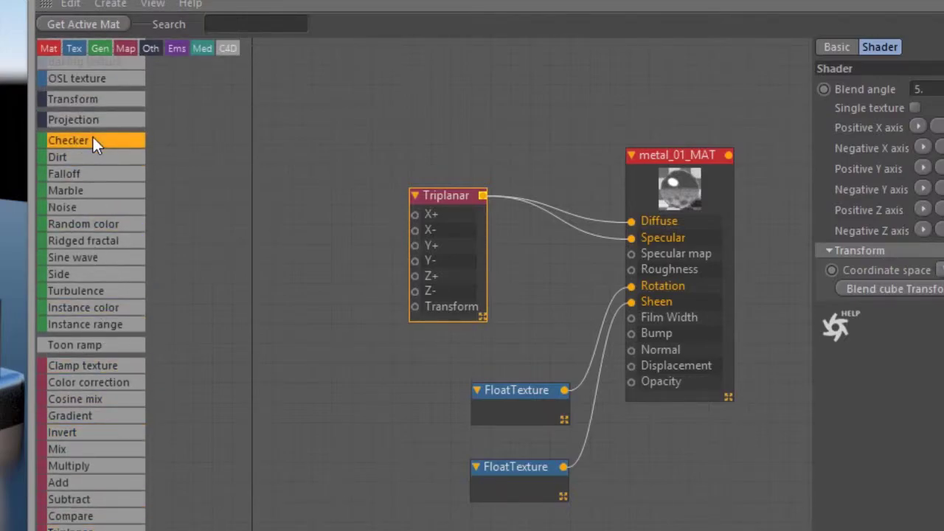
left_click_drag(310, 229, 262, 182)
left_click_drag(367, 225, 415, 215)
left_click_drag(317, 194, 415, 231)
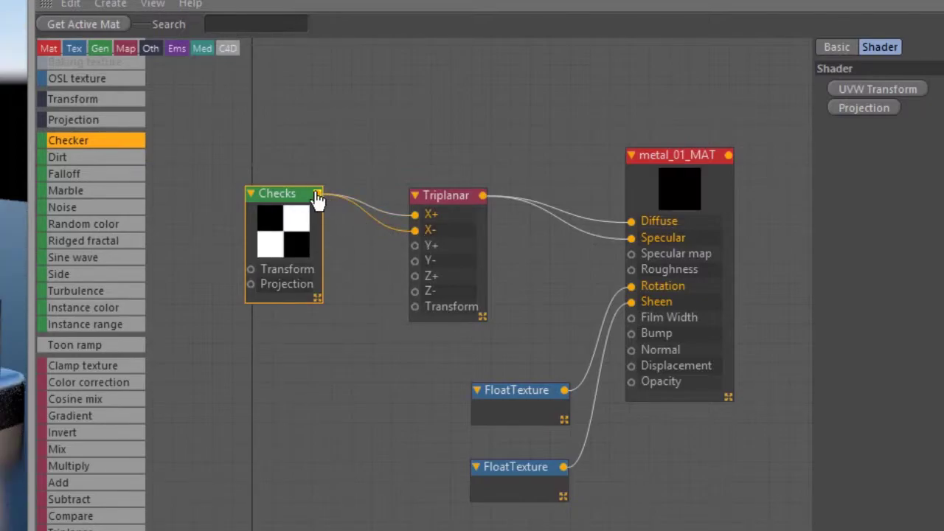
left_click_drag(317, 194, 415, 276)
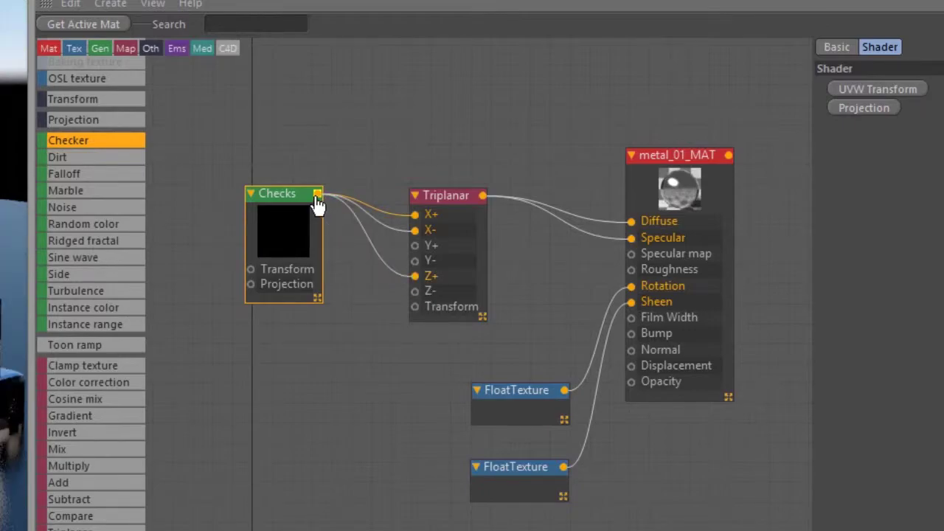
left_click_drag(317, 194, 415, 291)
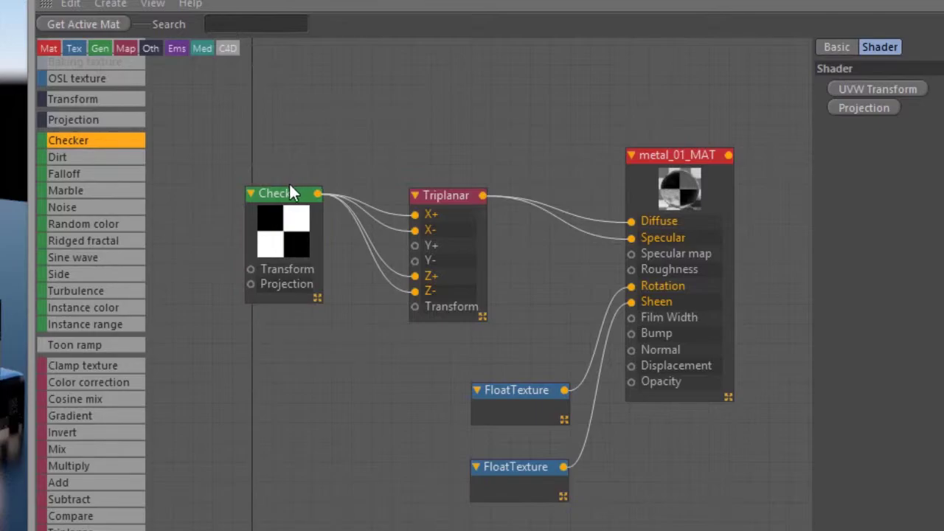
- Move the Checks node lower in the graph, add an RGB Spectrum node and connect it to the Triplanar node's Y+ and Y- inputs
left_click_drag(280, 247, 284, 412)
middle_click_drag(267, 278, 276, 317)
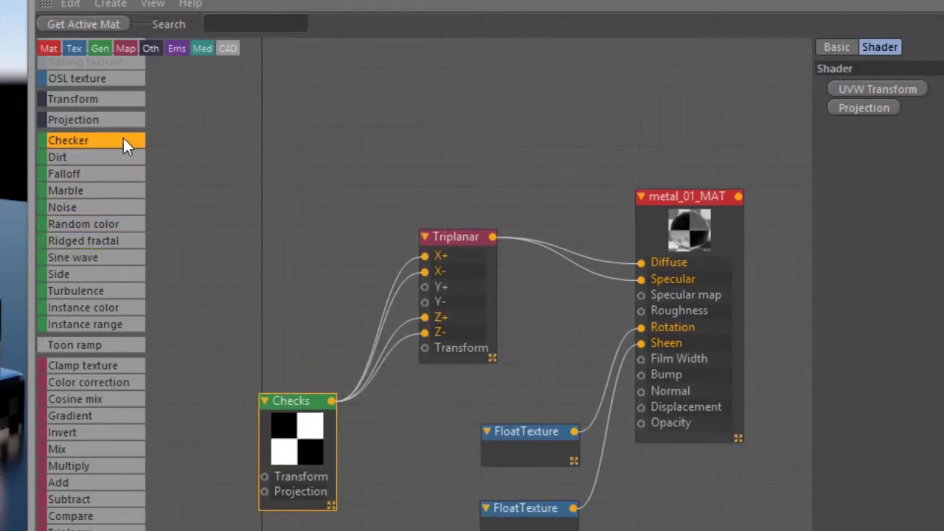
scroll(122, 144, "up", 5)
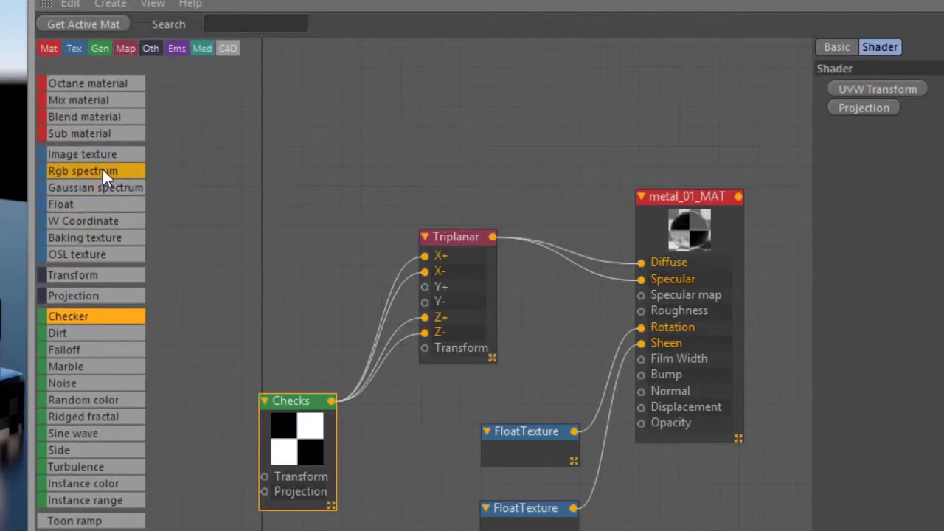
left_click_drag(102, 171, 259, 248)
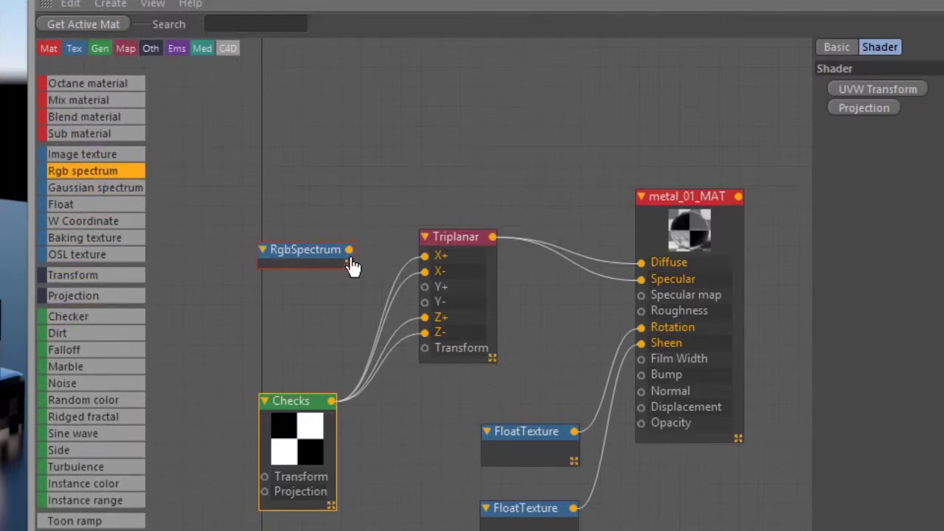
left_click_drag(349, 250, 424, 286)
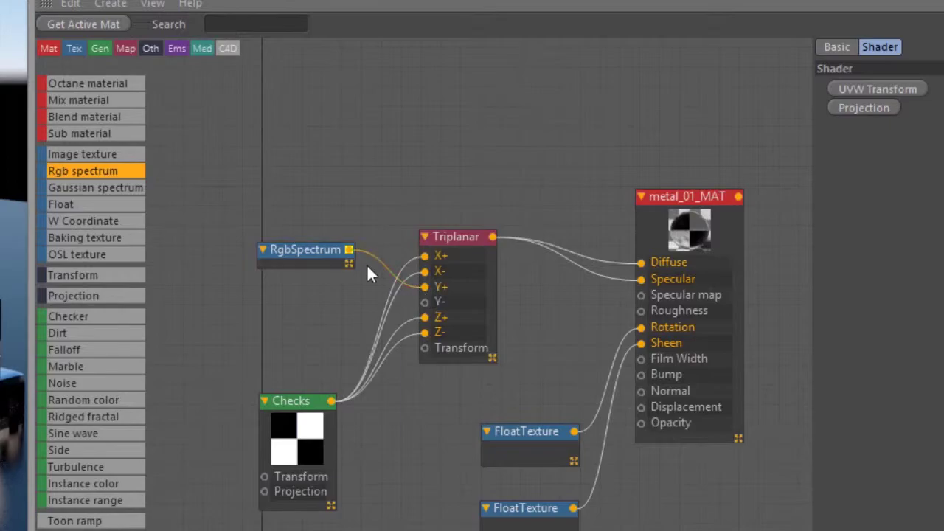
left_click_drag(349, 251, 424, 301)
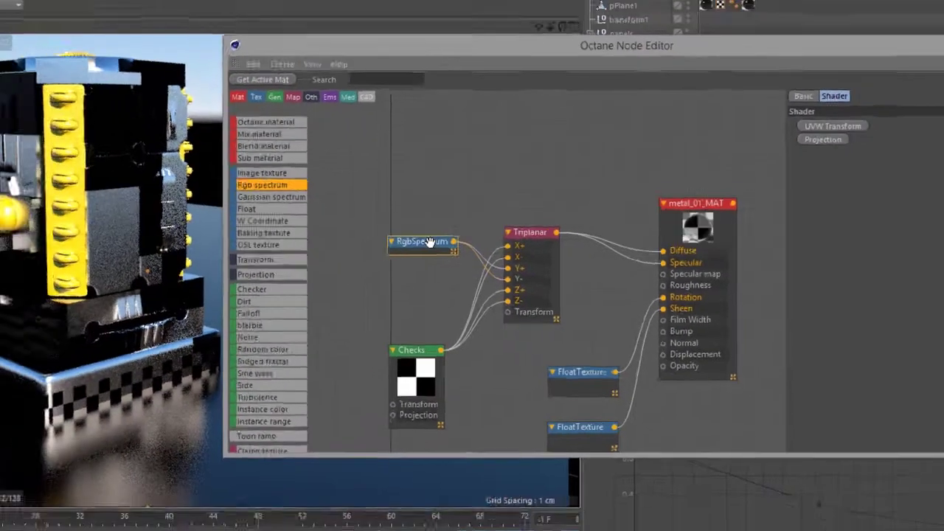
- Set the RgbSpectrum node's color to red with R 0.9, G 0 and B 0
left_click(318, 250)
left_click_drag(889, 169, 832, 177)
mouse_move(228, 248)
left_mouse_down("alt")
mouse_move(252, 281)
mouse_move(273, 272)
mouse_move(250, 265)
mouse_move(262, 296)
mouse_move(264, 286)
mouse_move(168, 253)
mouse_move(219, 259)
left_mouse_up("alt")
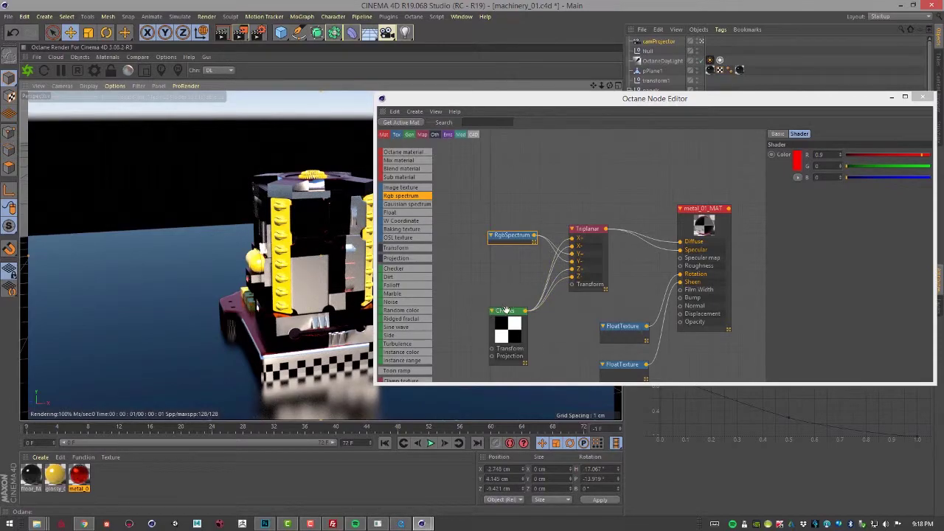
- Examine from several angles how the red and checker textures fall on the machinery model's top and sides
left_click_drag(331, 288, 278, 215, "alt")
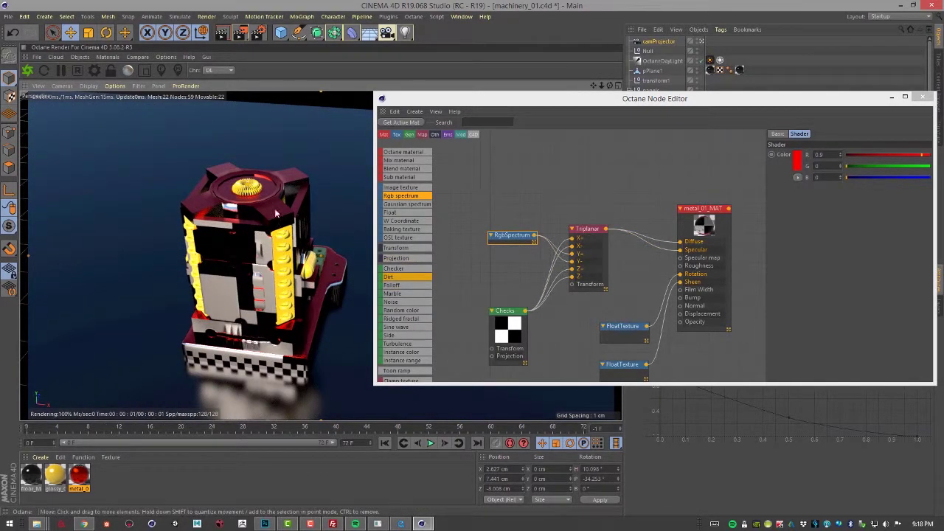
left_click_drag(285, 287, 281, 269, "alt")
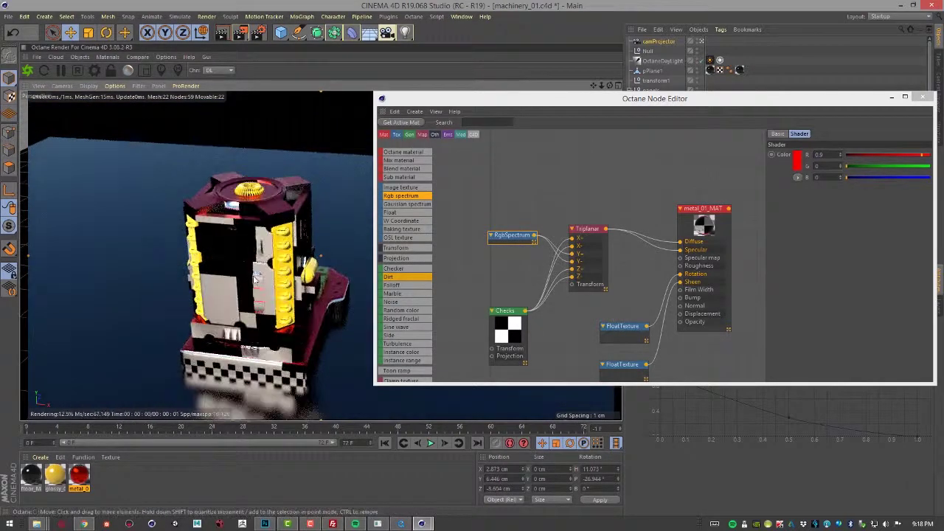
middle_click_drag(256, 276, 277, 267, "alt")
left_click_drag(279, 270, 307, 325, "alt")
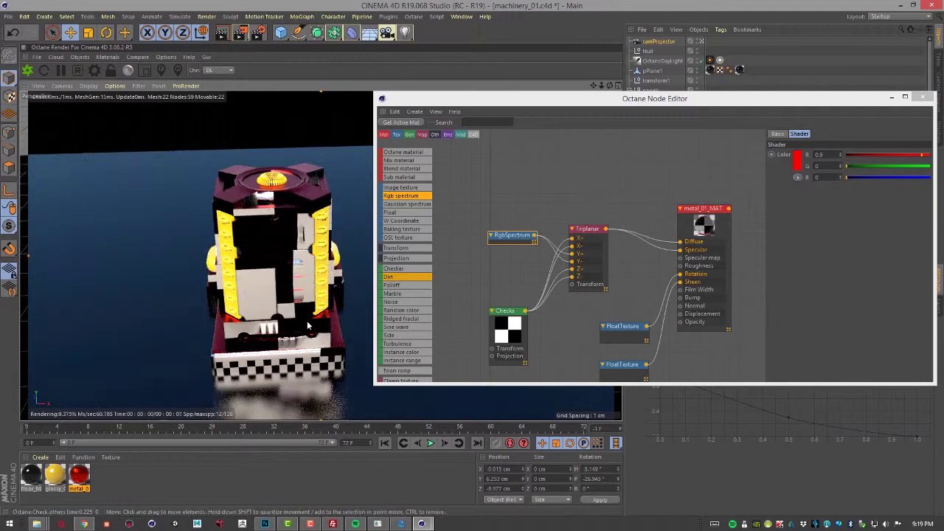
left_click_drag(512, 313, 509, 301)
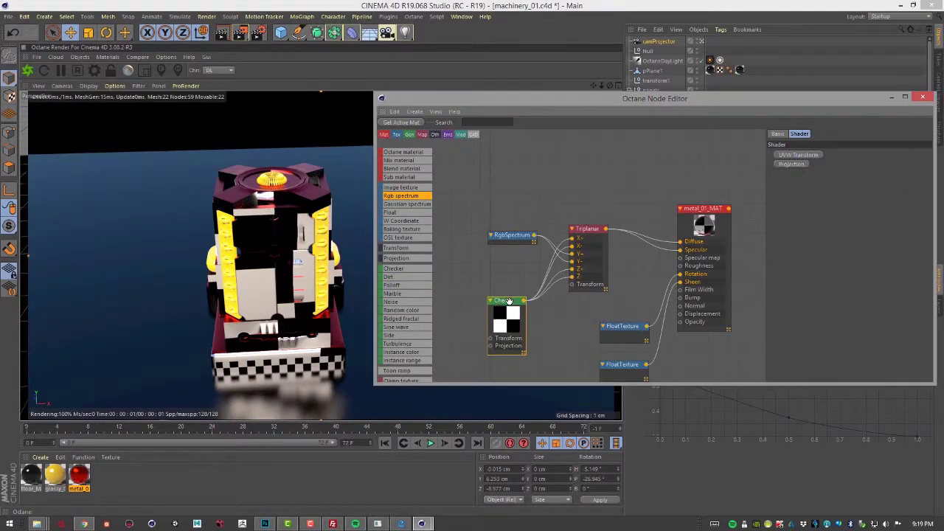
left_click(421, 333)
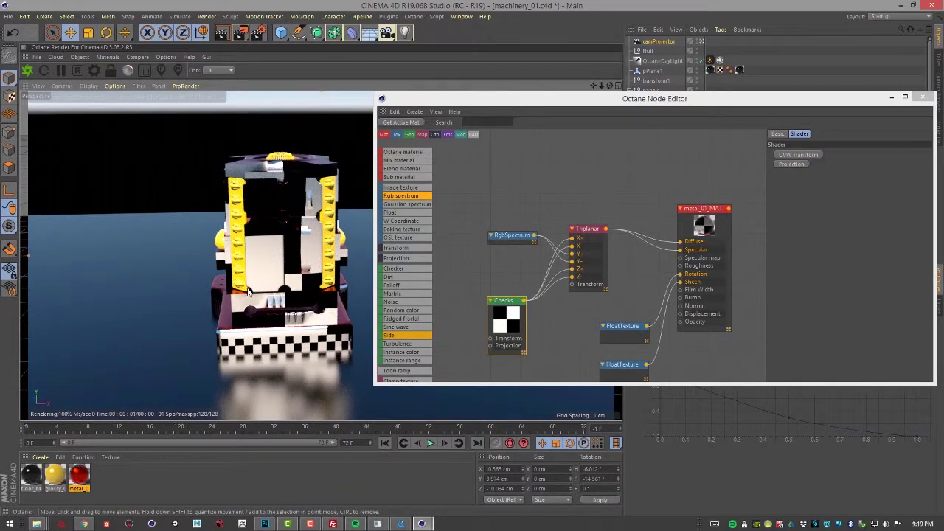
left_click_drag(254, 292, 240, 365, "alt")
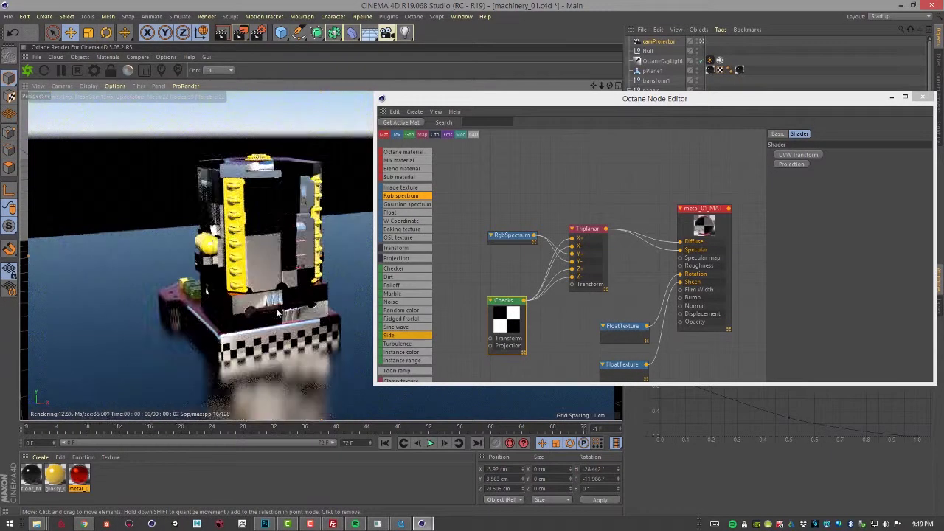
left_click_drag(288, 330, 231, 332, "alt")
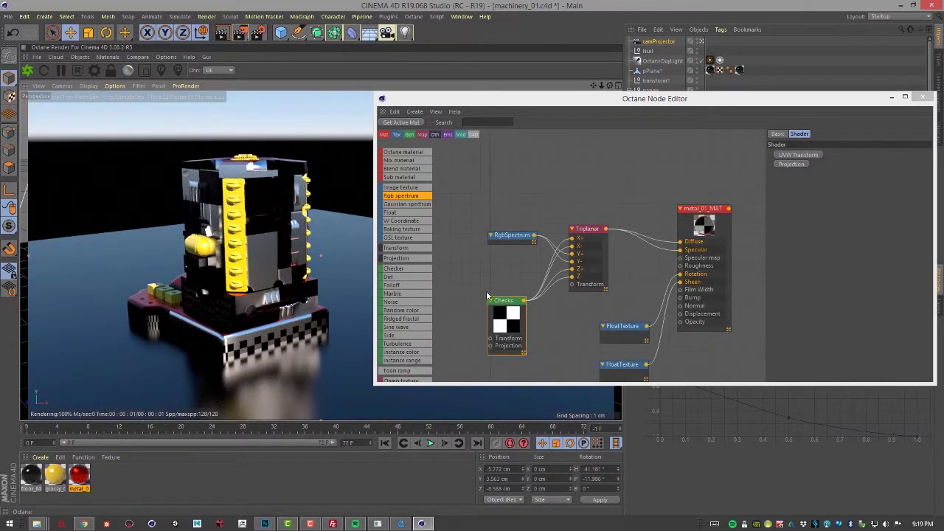
- Move the Checks node up beside the Triplanar inputs and place the RgbSpectrum node above it
left_click_drag(501, 300, 509, 263)
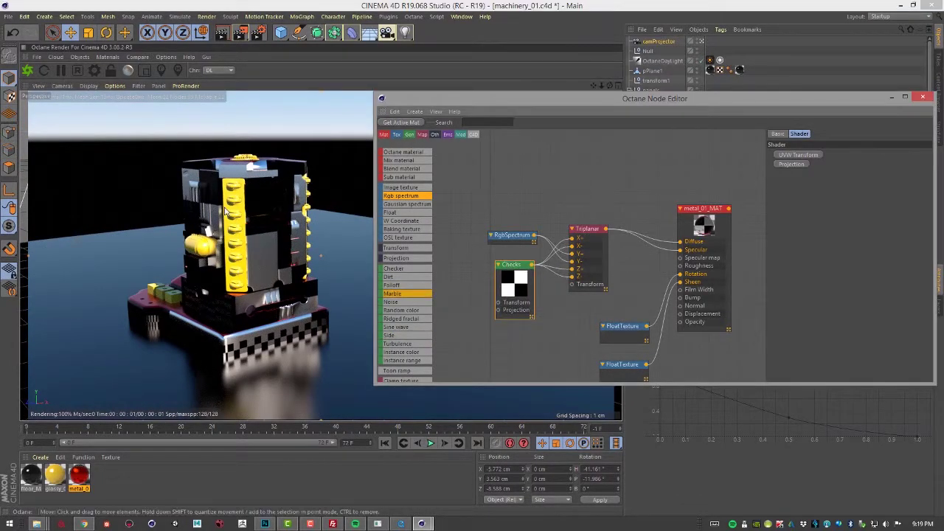
middle_click_drag(470, 298, 490, 321)
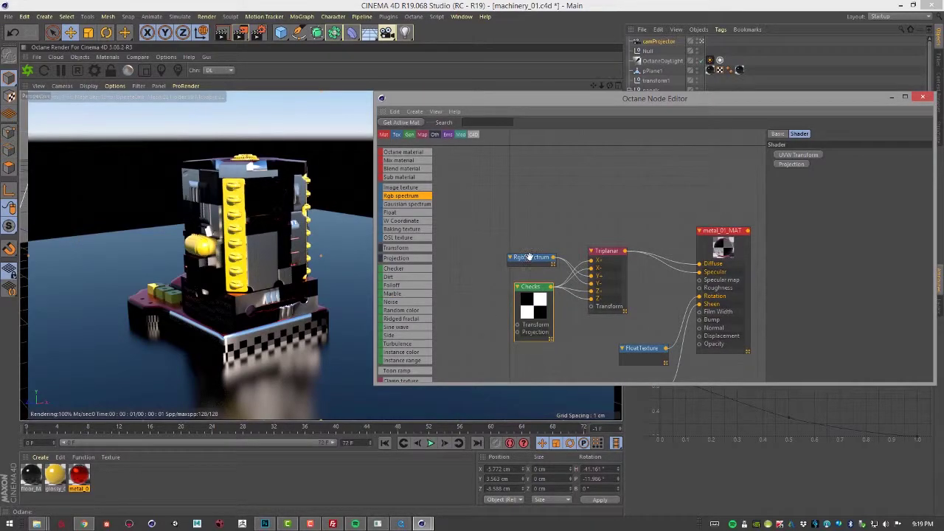
left_click_drag(529, 257, 534, 227)
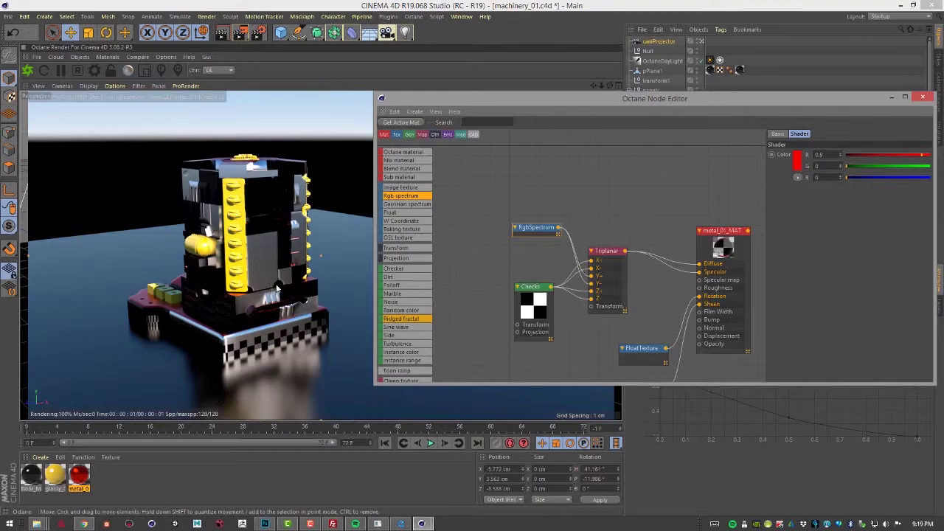
middle_click_drag(488, 308, 508, 291)
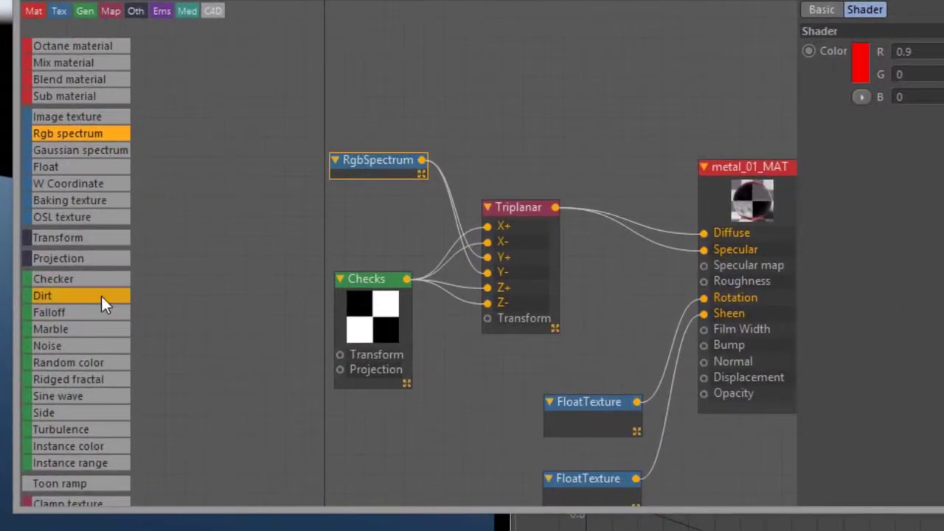
- Add a Texture Projection node, set its projection to Triplanar and connect it to the Checks node's Projection input
left_click_drag(103, 260, 200, 246)
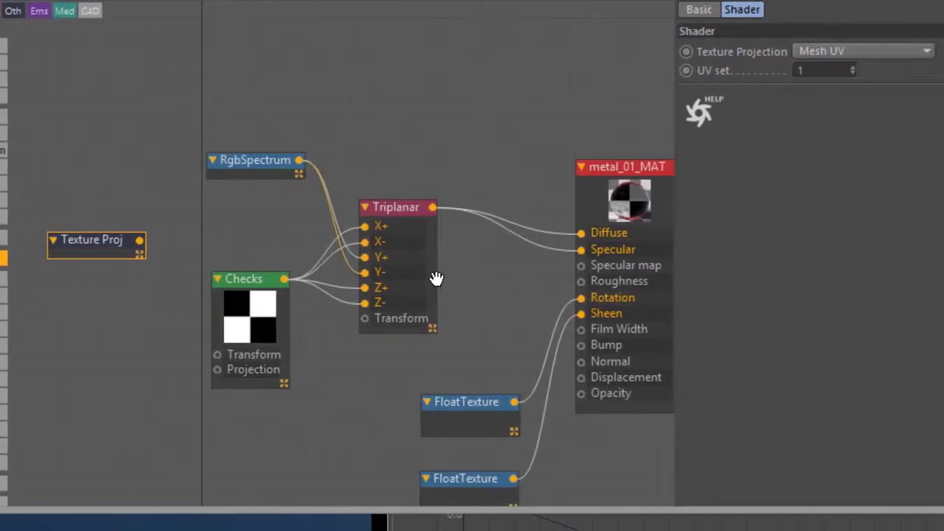
left_click(819, 49)
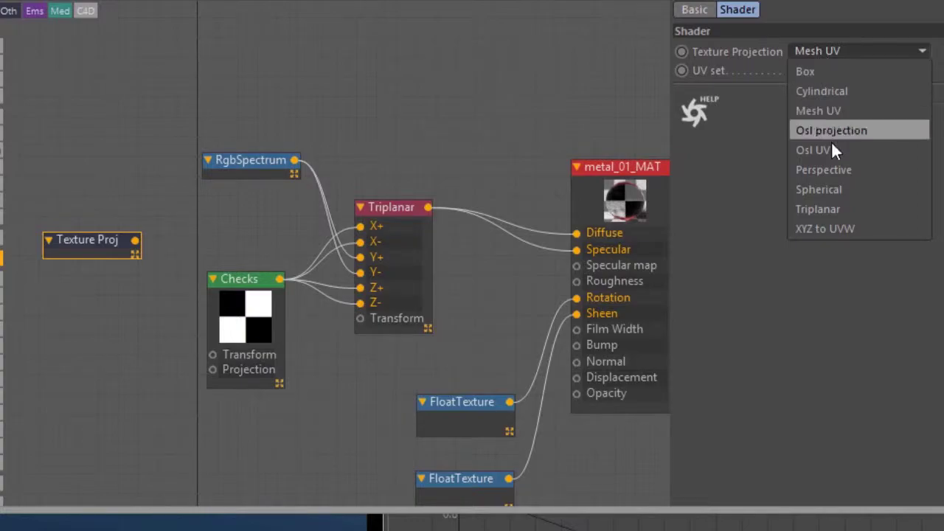
left_click(828, 212)
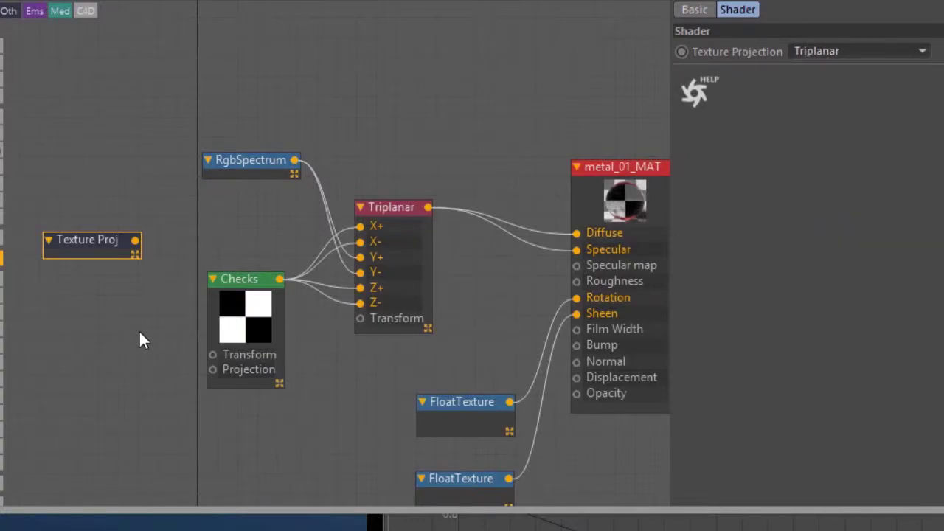
left_click_drag(113, 244, 112, 316)
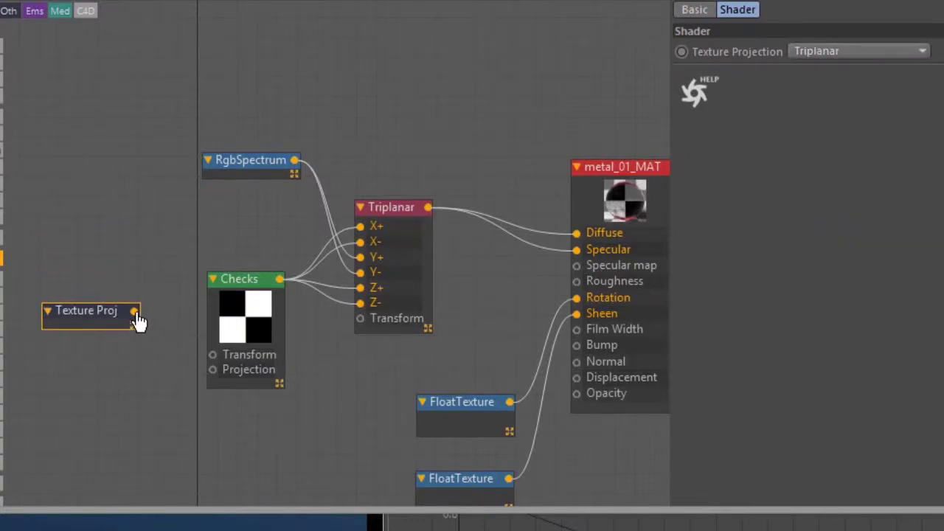
left_click_drag(157, 366, 214, 371)
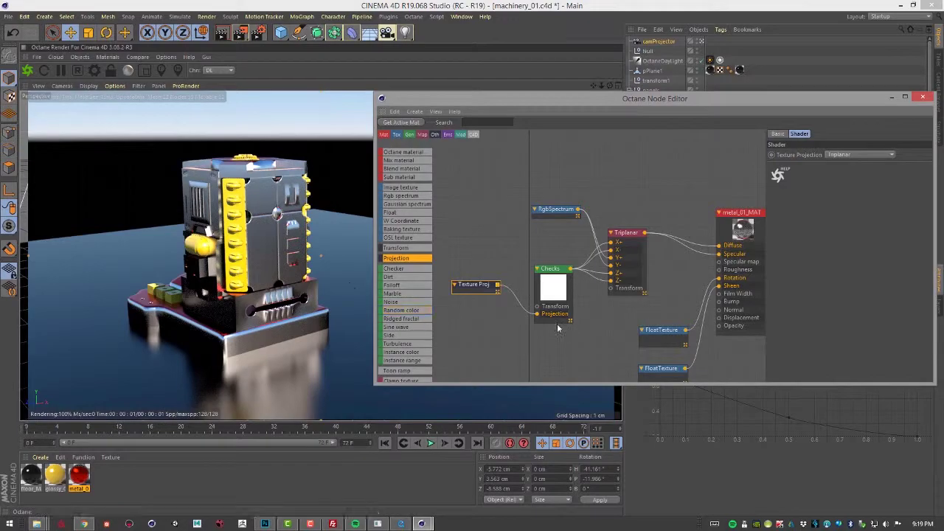
- Reposition the Texture Projection node slightly lower than the Checks node to free space in the graph
left_click_drag(472, 289, 478, 275)
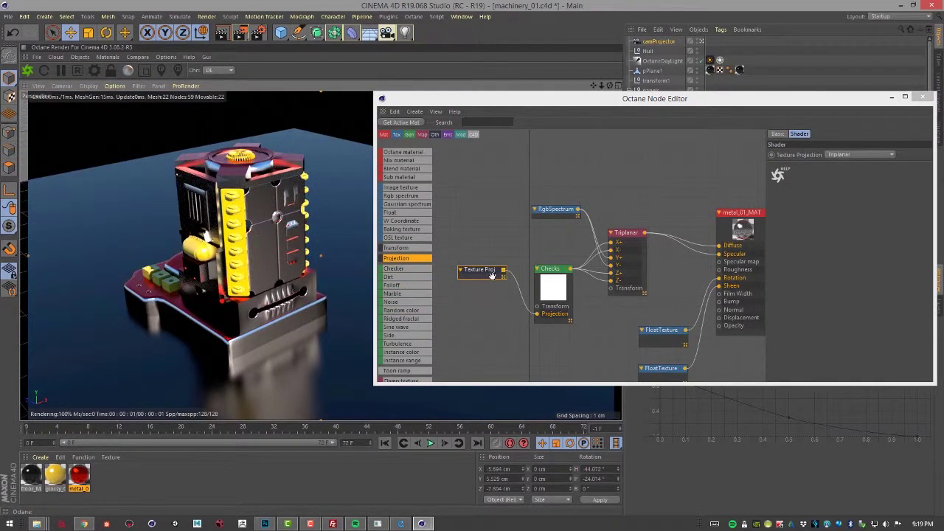
left_click_drag(488, 271, 487, 344)
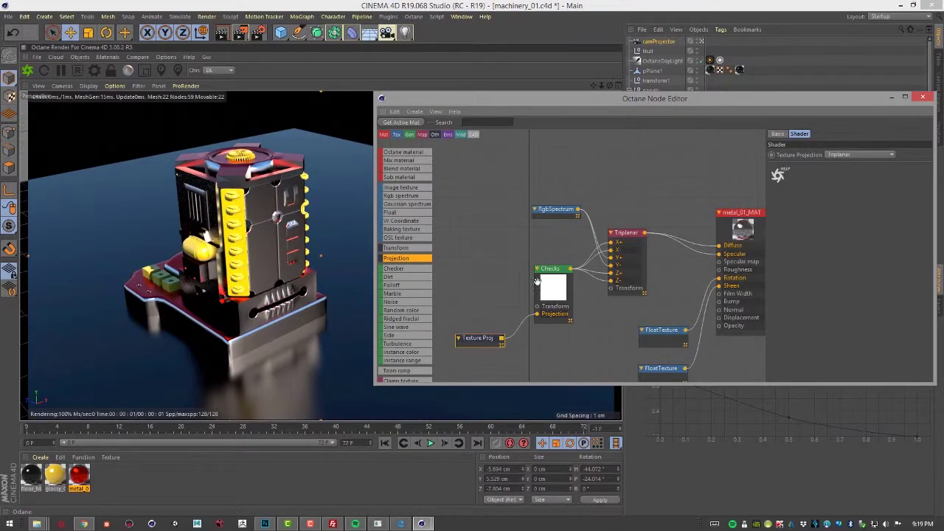
middle_click_drag(511, 278, 511, 235)
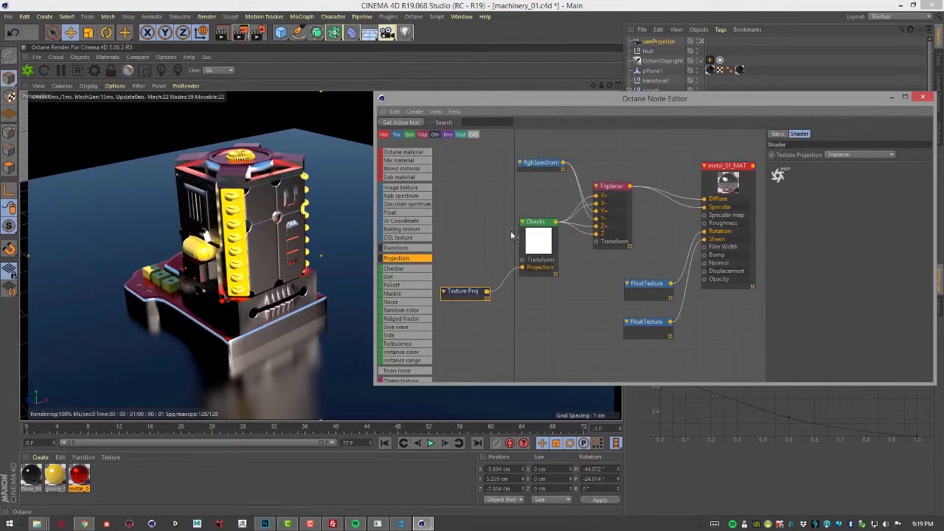
- Add a UVW Transform to the Checks node and place the new Transform node above the Texture Projection node
left_click(541, 223)
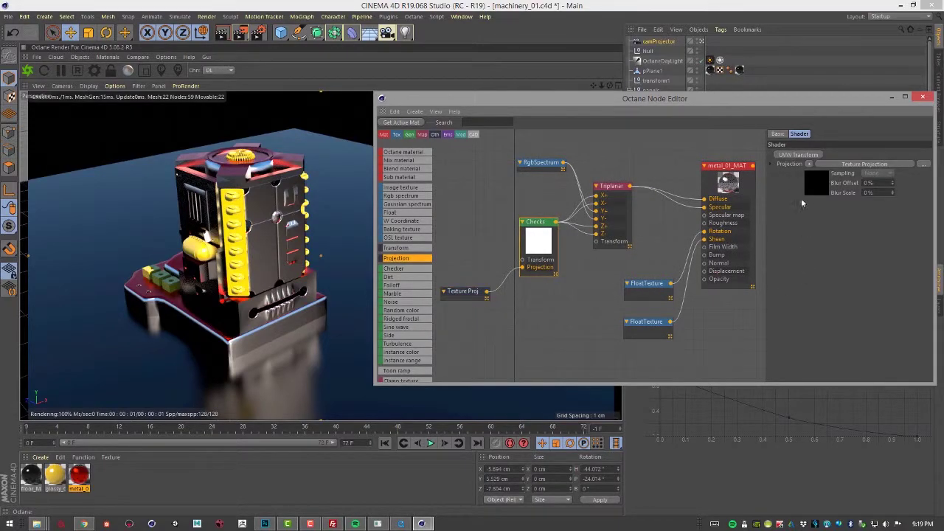
left_click(800, 157)
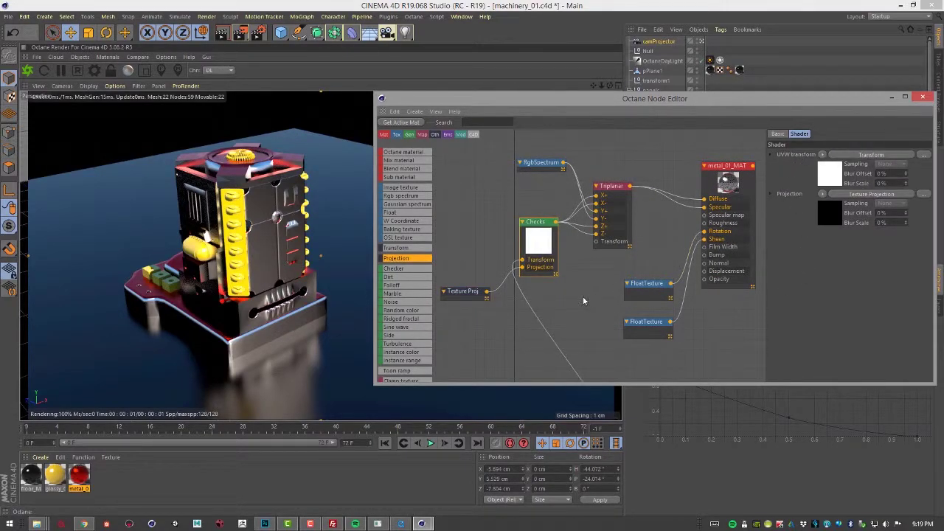
middle_click_drag(605, 337, 597, 198)
scroll(595, 239, "down", 4)
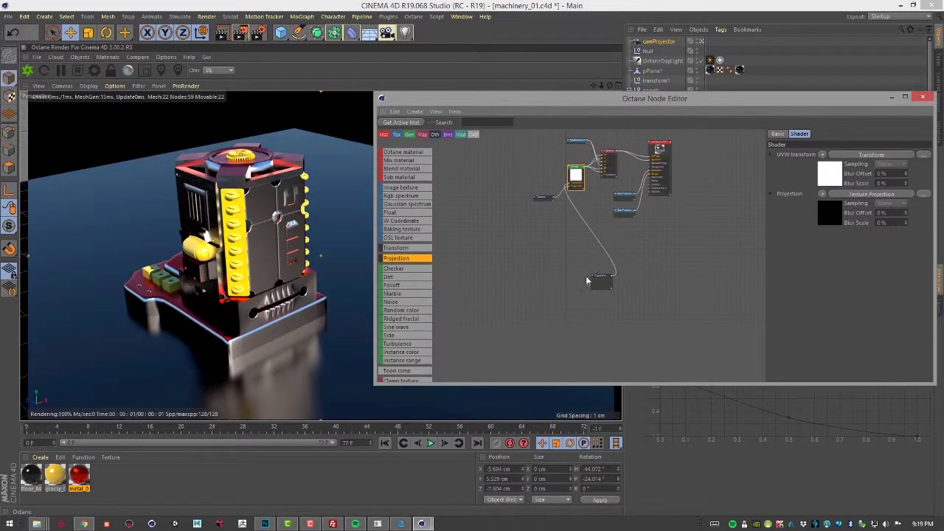
scroll(588, 280, "up", 2)
left_click_drag(616, 274, 526, 156)
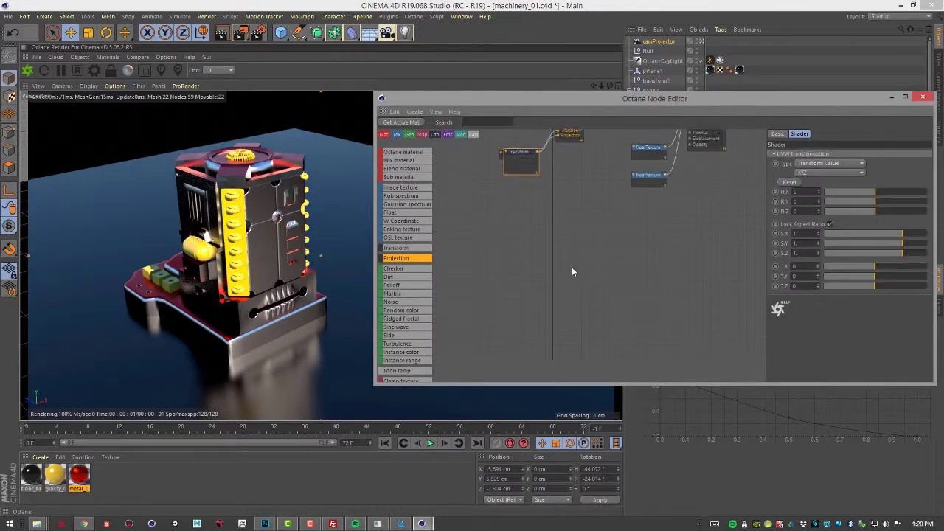
middle_click_drag(573, 272, 572, 337)
left_click_drag(524, 260, 515, 204)
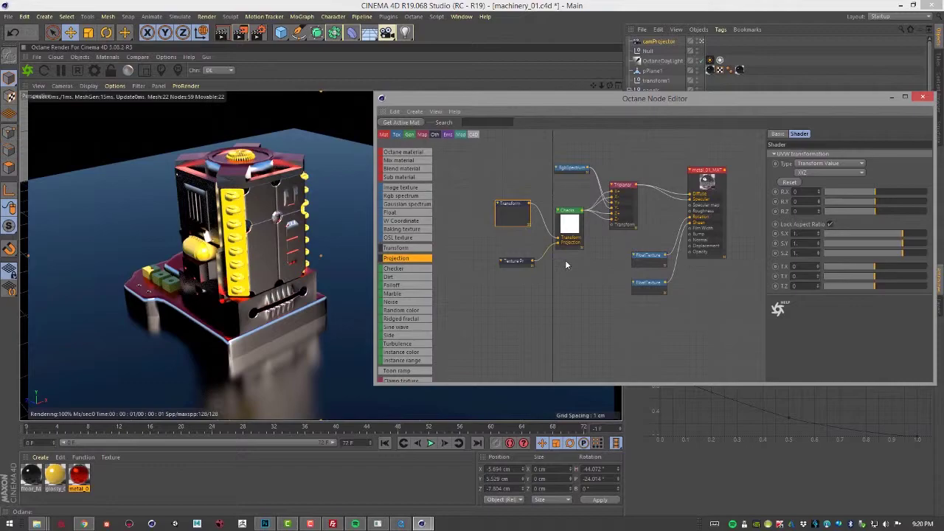
- Reduce the Transform node's scale to 0.002265 on all axes with the aspect ratio locked
scroll(566, 266, "up", 1)
left_click_drag(861, 236, 836, 239)
left_click(303, 270)
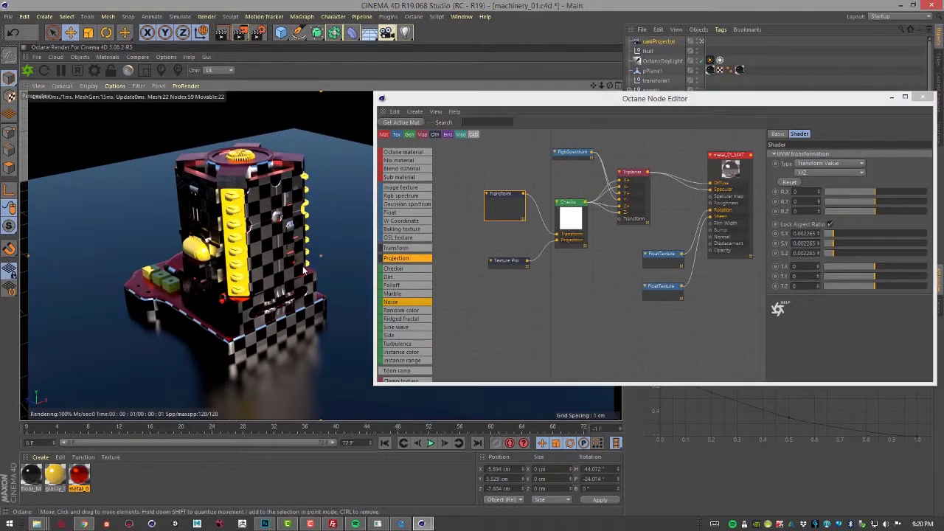
- Examine the scaled checker pattern on the model's sides and the red on its top surfaces from different angles
left_click_drag(303, 272, 258, 231, "alt")
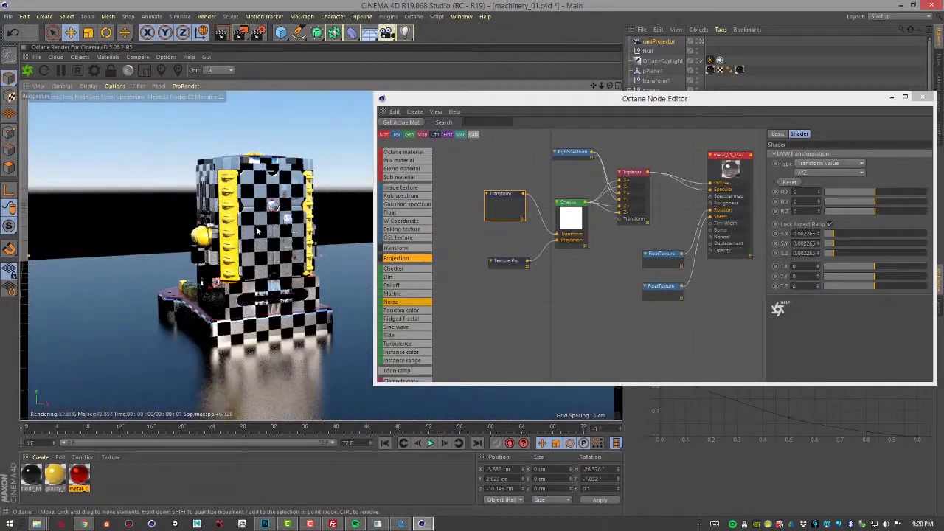
right_click_drag(257, 232, 293, 251, "alt")
middle_click_drag(293, 251, 310, 227, "alt")
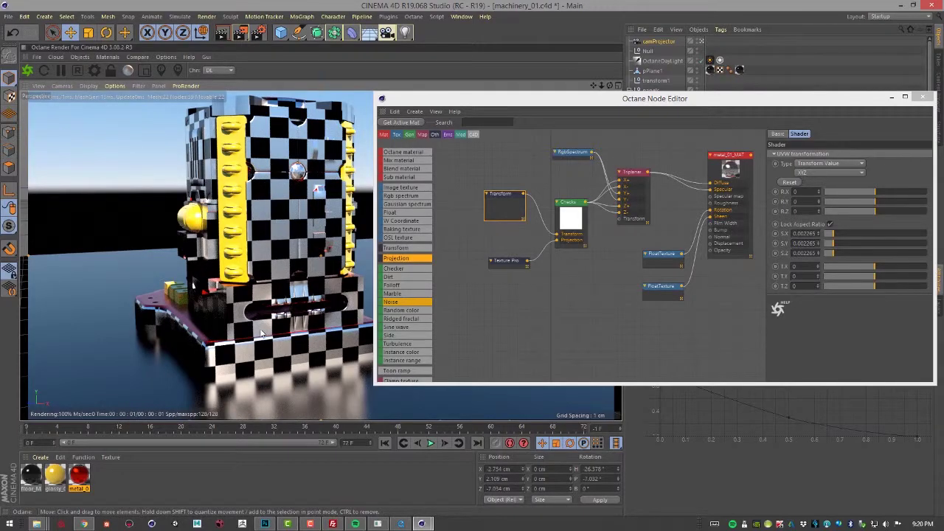
left_click_drag(288, 293, 305, 325, "alt")
middle_click_drag(306, 326, 315, 340, "alt")
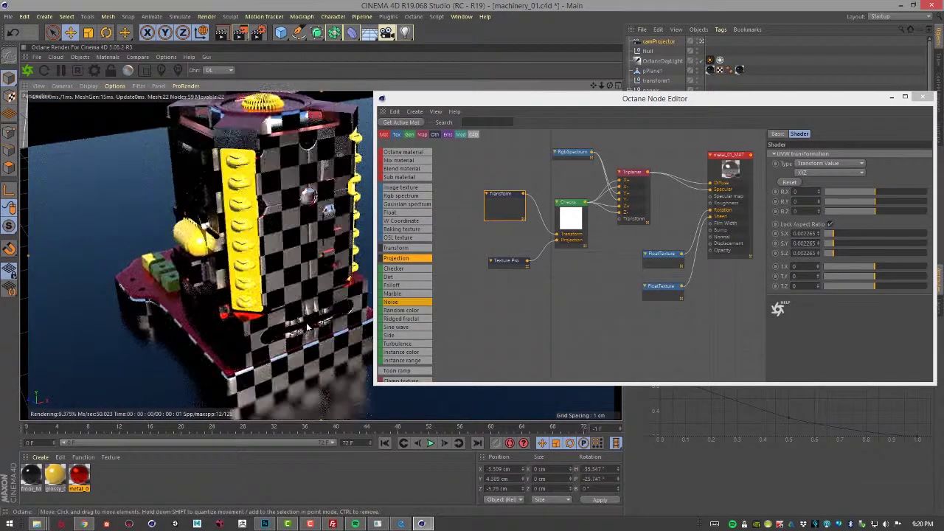
right_click_drag(316, 340, 286, 325, "alt")
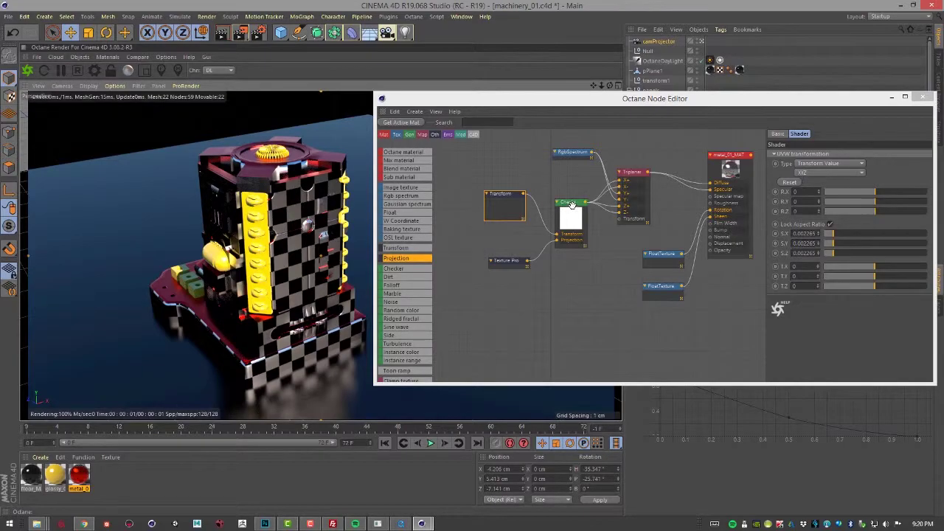
- Connect the Checks node to the Triplanar node's Y+ and Y- inputs and view the model from above
left_click_drag(572, 204, 564, 199)
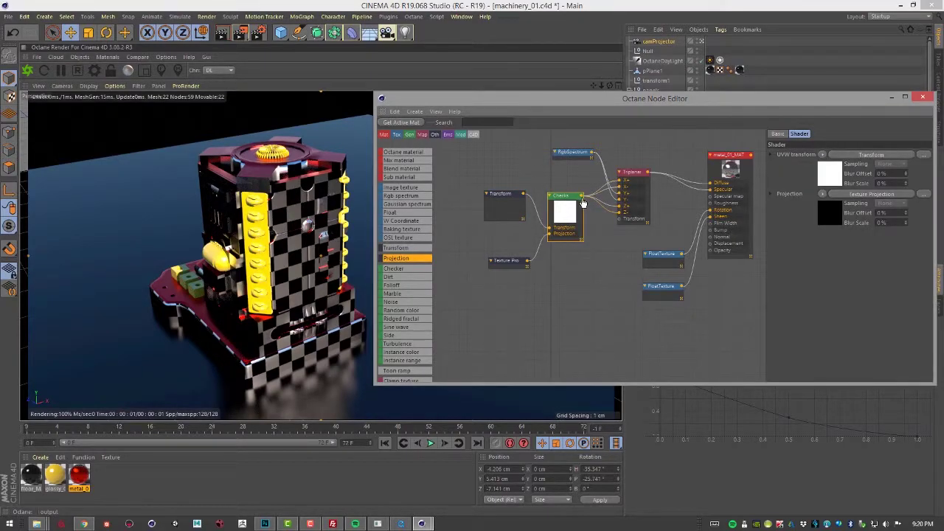
mouse_move(624, 198)
left_mouse_down()
mouse_move(582, 196)
mouse_move(621, 211)
left_mouse_up()
left_click_drag(334, 263, 335, 286, "alt")
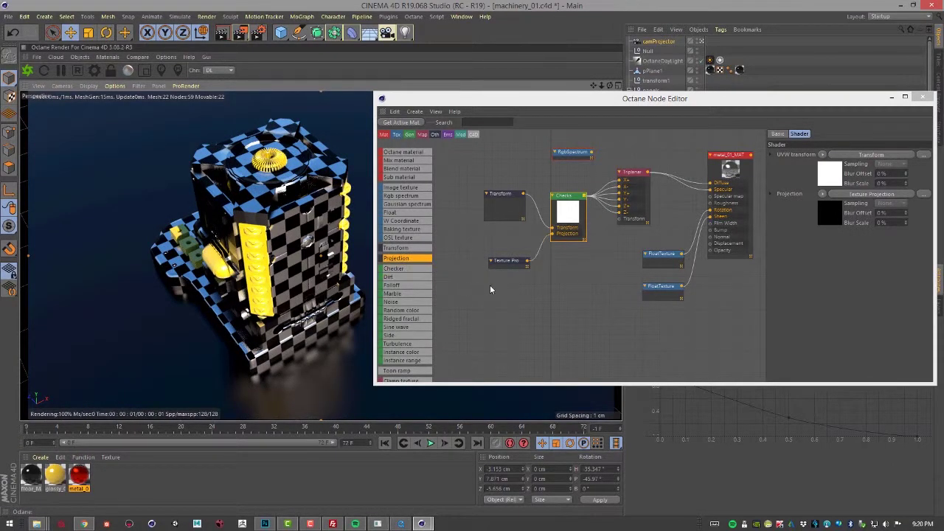
- Reconnect the red RgbSpectrum node to the Triplanar node's Y+ and Y- inputs
scroll(484, 276, "up", 2)
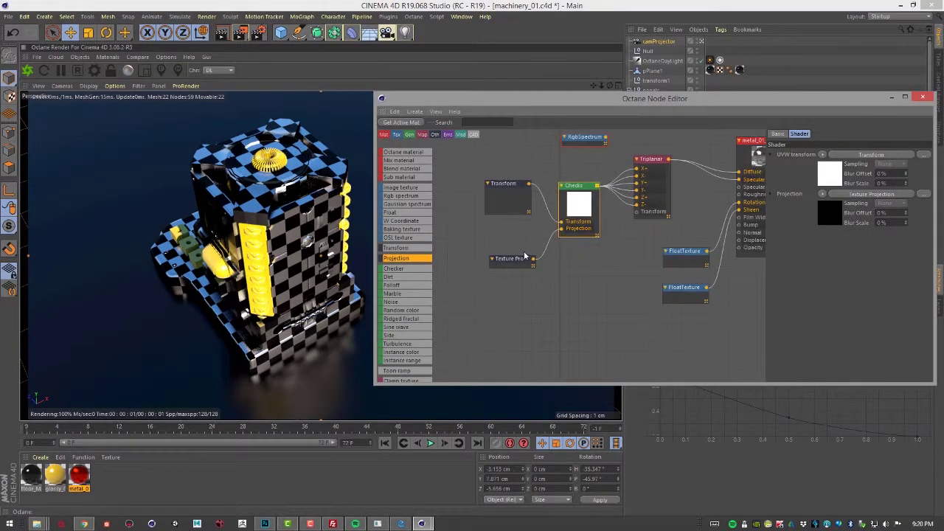
middle_click_drag(579, 194, 583, 245)
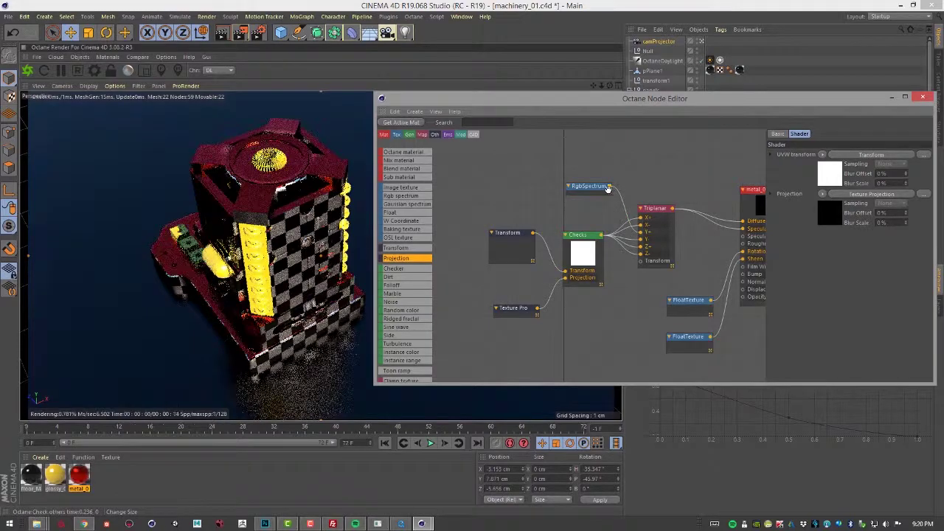
left_click_drag(641, 243, 641, 240)
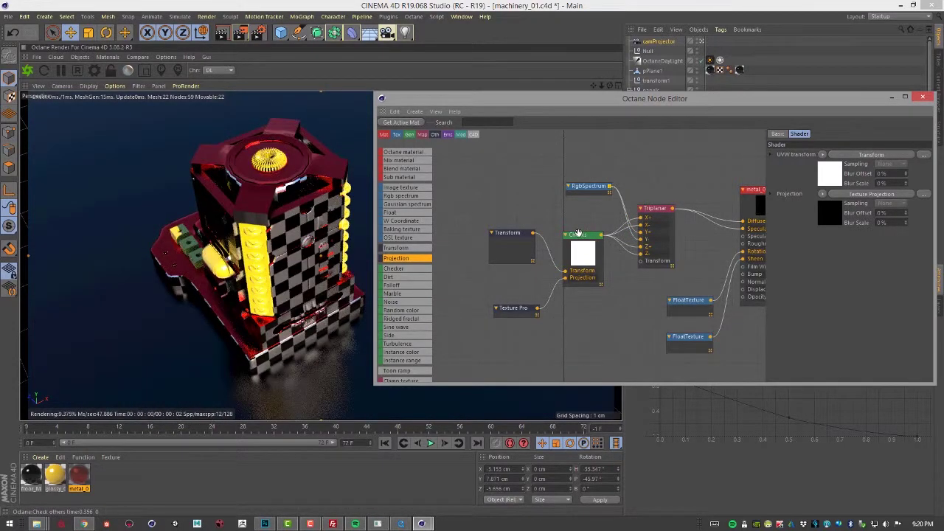
- Move the Checks, Transform and Texture Projection nodes slightly higher in the graph to make room below them
left_click_drag(578, 234, 579, 216)
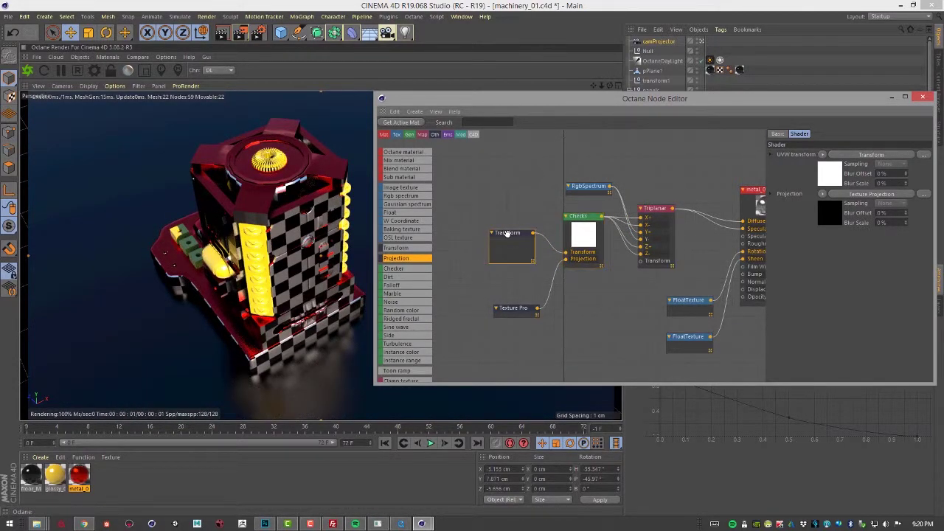
left_click_drag(507, 233, 507, 215)
left_click_drag(504, 311, 499, 288)
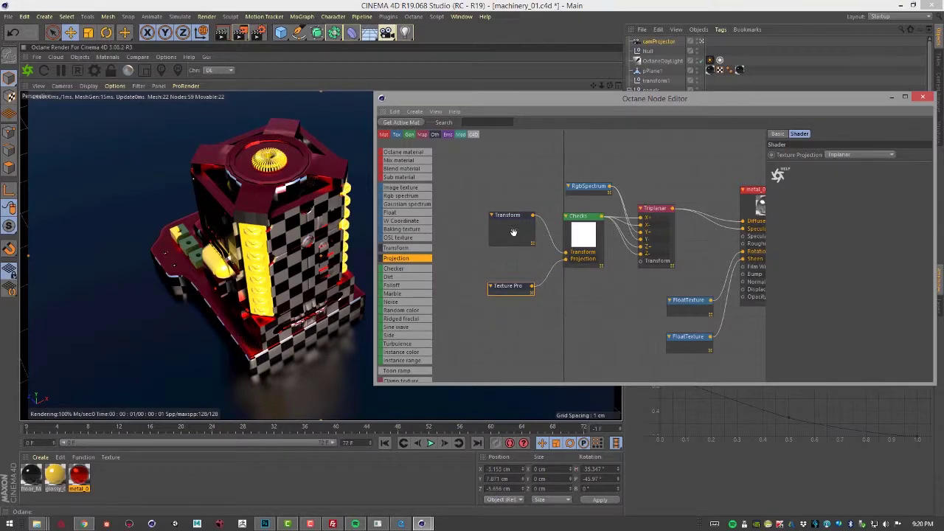
- Set the Checks node's Transform scale to 0.002809 on all axes and its X translation to 0.048077
left_click(583, 218)
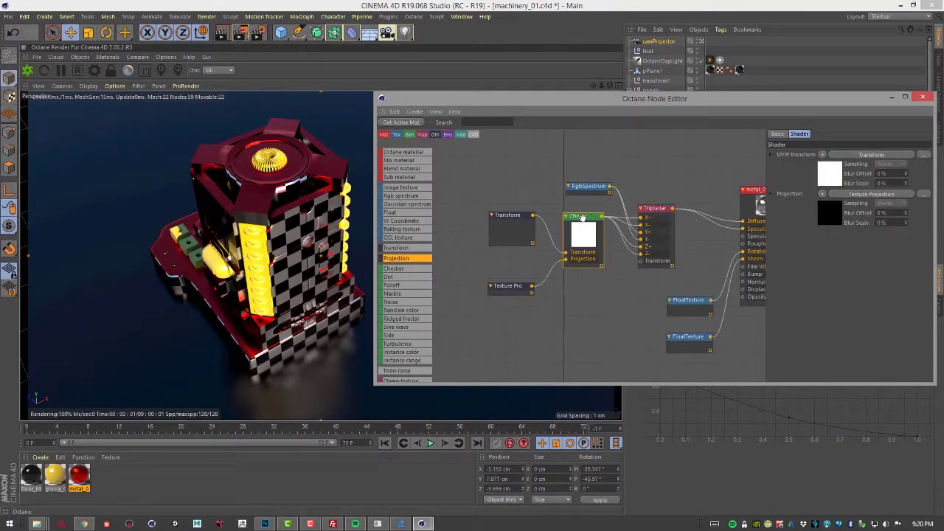
left_click(501, 214)
left_click_drag(835, 235, 878, 270)
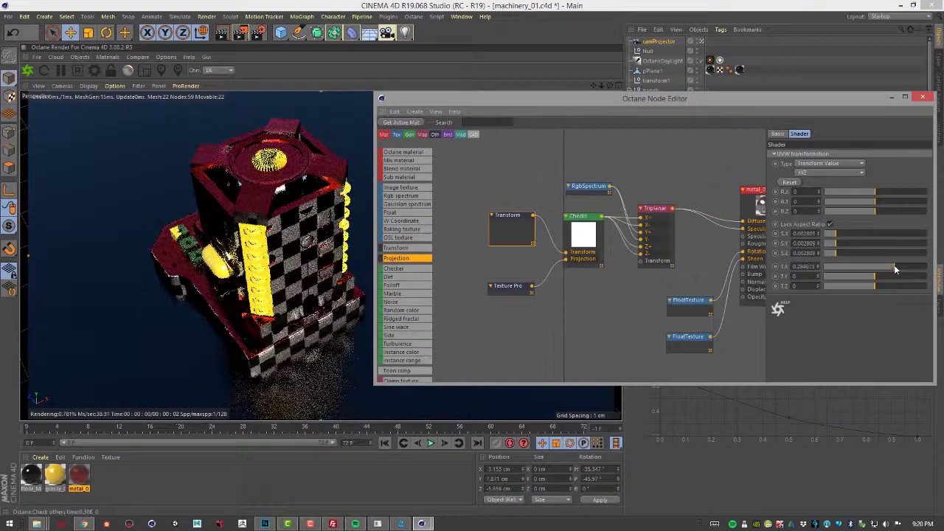
- Try a Y rotation of about 73.4 on the Checks node's Transform and reset it to 0
left_click_drag(876, 205, 885, 211)
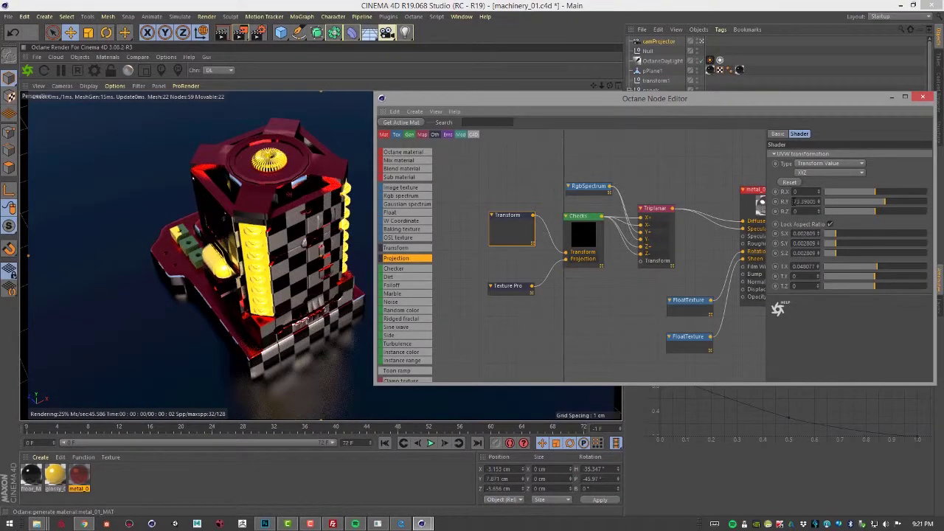
left_click_drag(795, 201, 844, 200)
type("0")
key("Return")
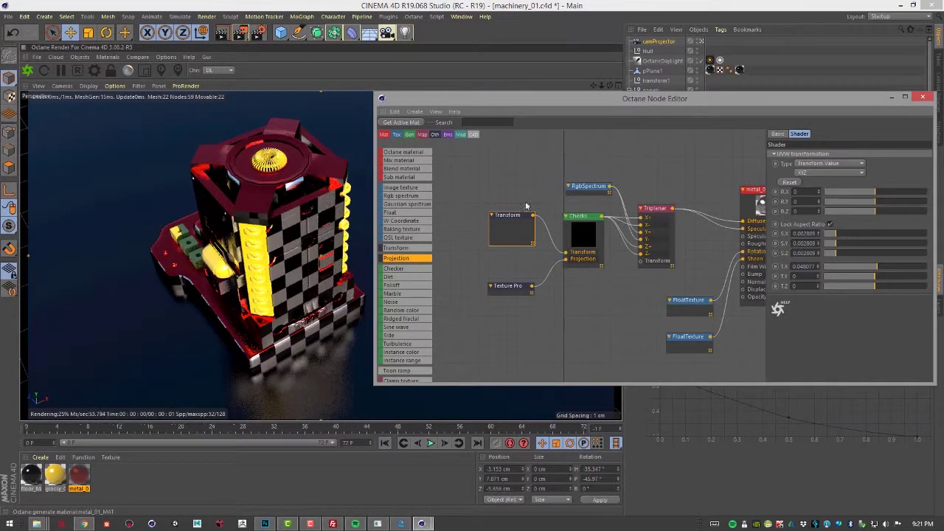
- Review the Triplanar node's settings, add a second Transform node below Checks and connect it to the Triplanar's Transform input
left_click(656, 209)
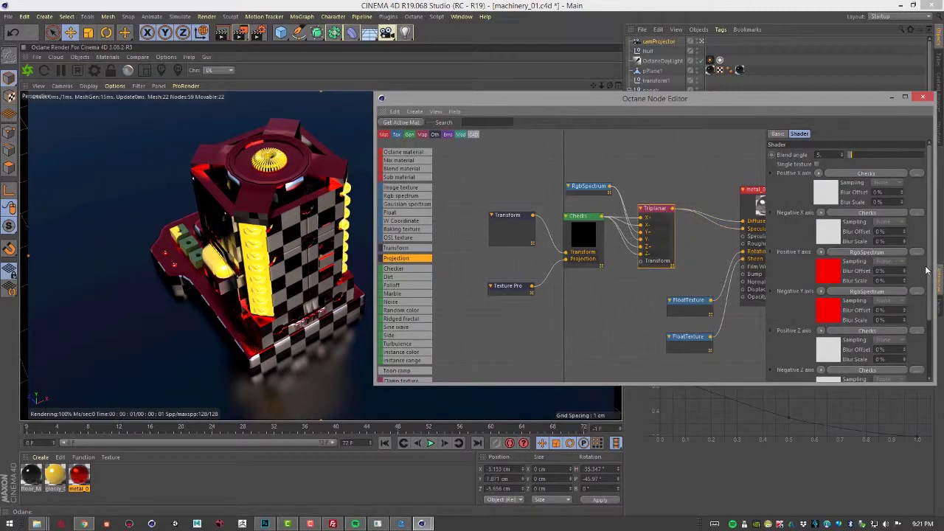
scroll(929, 273, "down", 3)
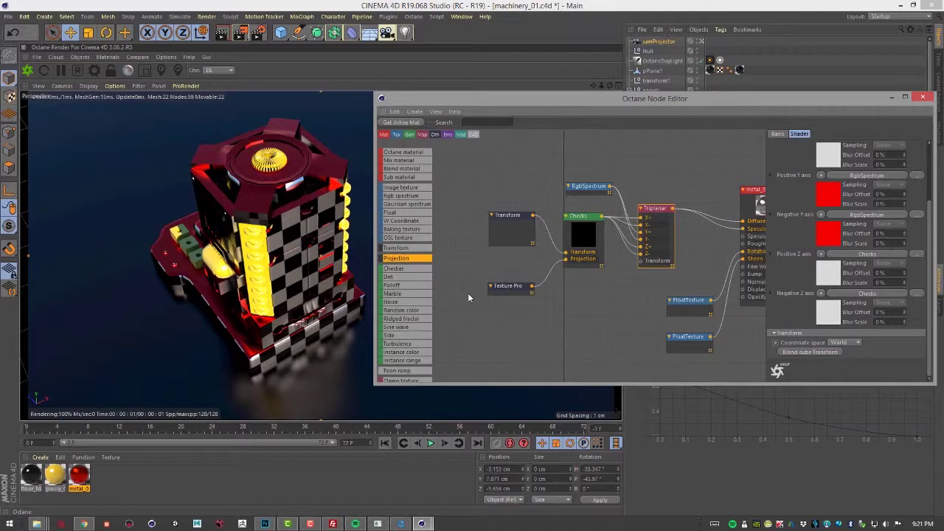
left_click_drag(410, 248, 593, 304)
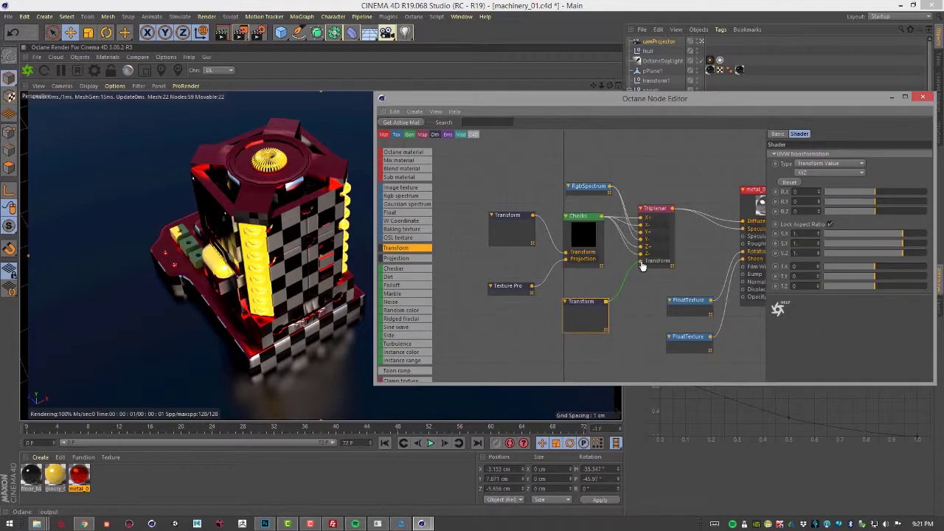
left_click_drag(643, 267, 641, 263)
- Rotate the Triplanar's Transform to about -41.94 on X and 55.92 on Y, checking the tilted projection from several angles
mouse_move(877, 202)
left_mouse_down()
mouse_move(888, 195)
mouse_move(871, 199)
left_mouse_up()
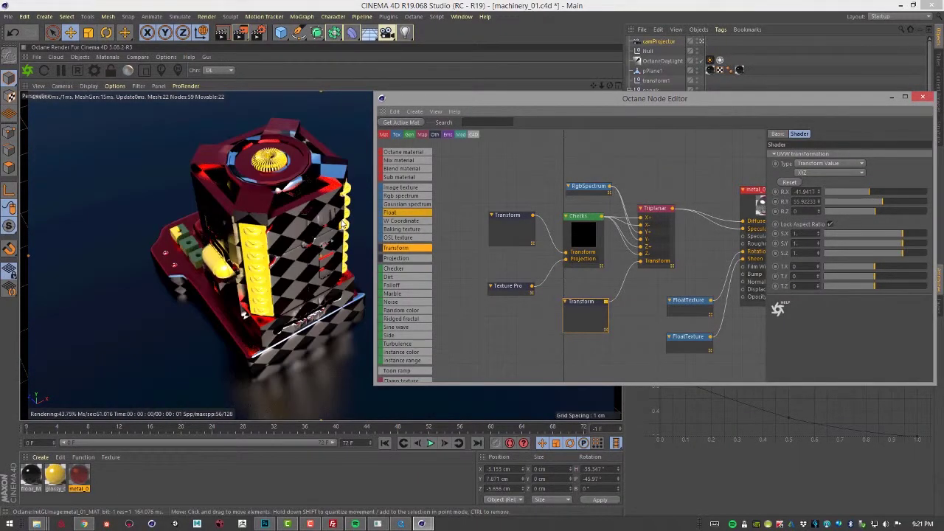
left_click_drag(258, 194, 200, 193, "alt")
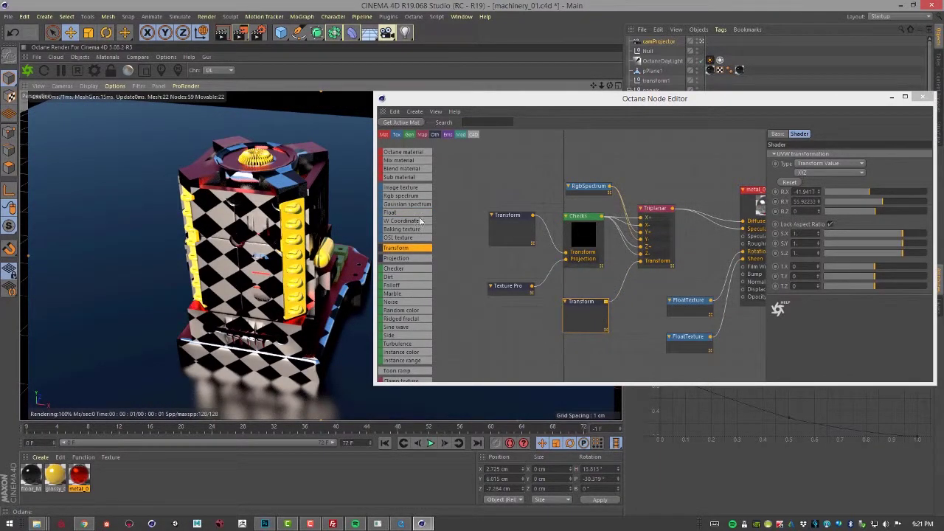
left_click_drag(330, 232, 341, 258, "alt")
scroll(284, 251, "down", 4)
scroll(310, 255, "up", 5)
scroll(341, 258, "down", 4)
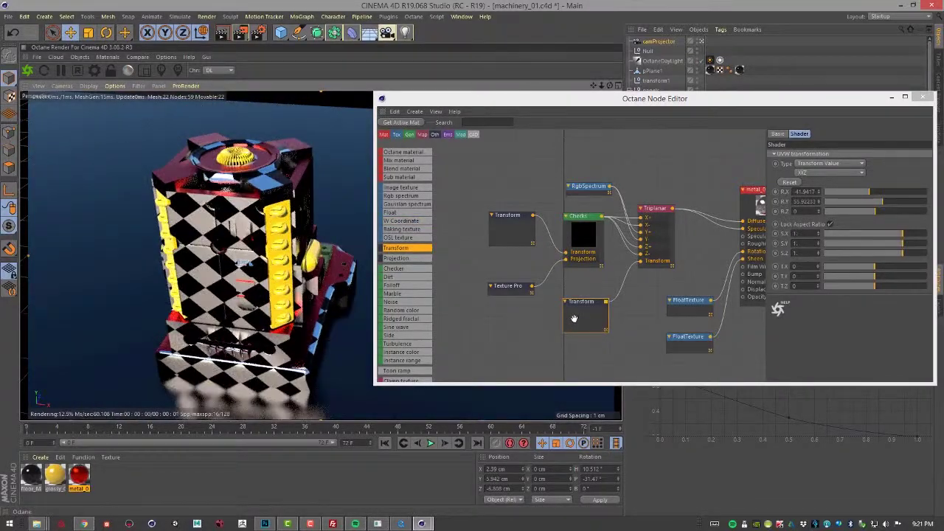